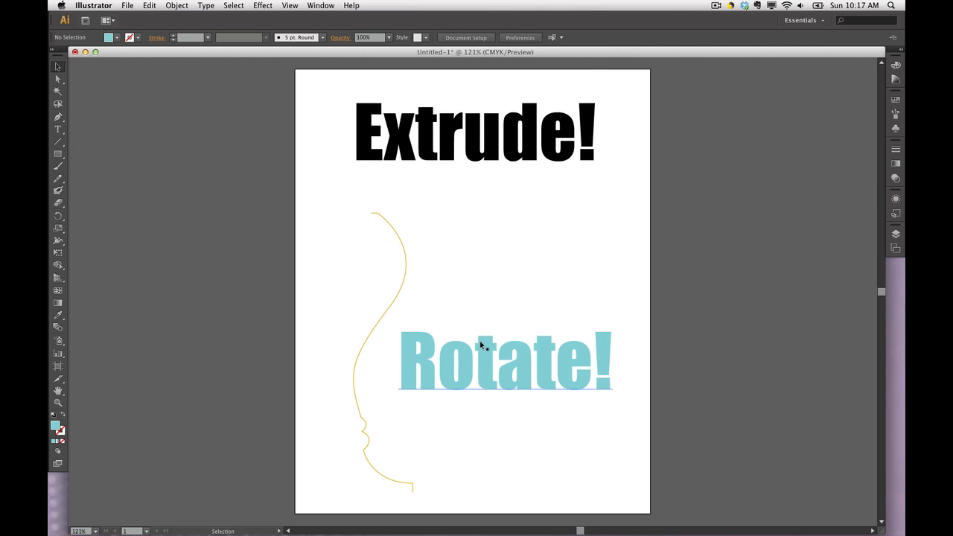
Start a 3D Rotate effect on the "Rotate!" text and set a custom rotation of 31°, 16° and 8°
left_click(504, 367)
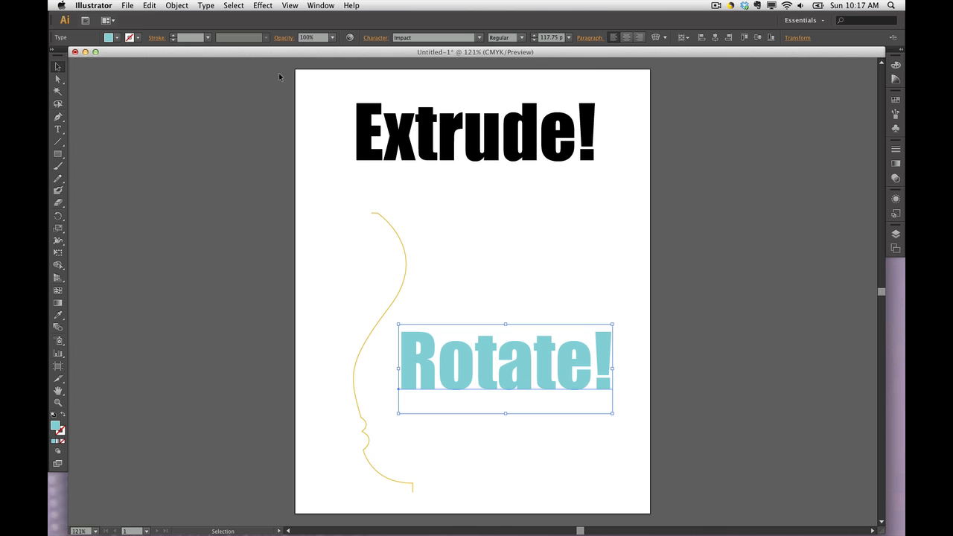
left_click(257, 9)
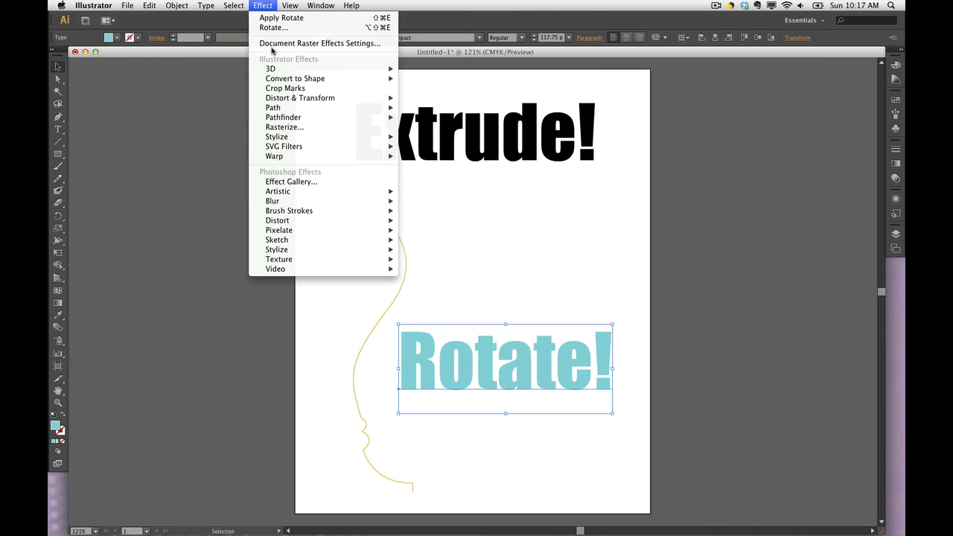
mouse_move(275, 71)
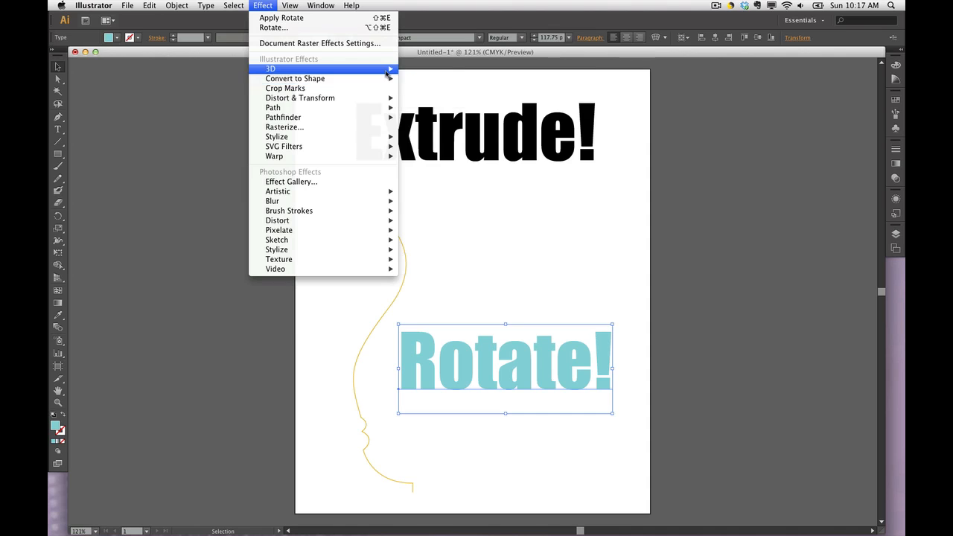
left_click(418, 88)
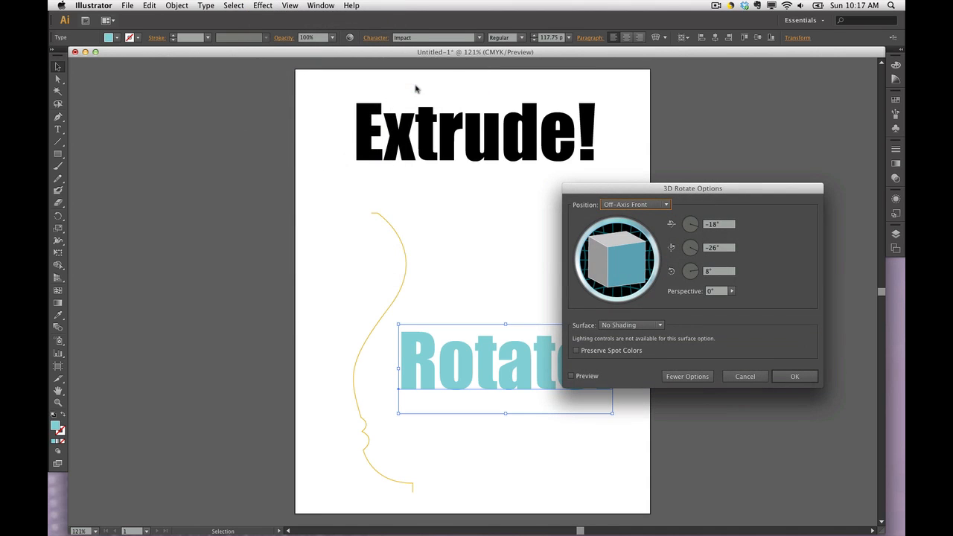
left_click_drag(610, 187, 654, 111)
left_click_drag(668, 189, 648, 188)
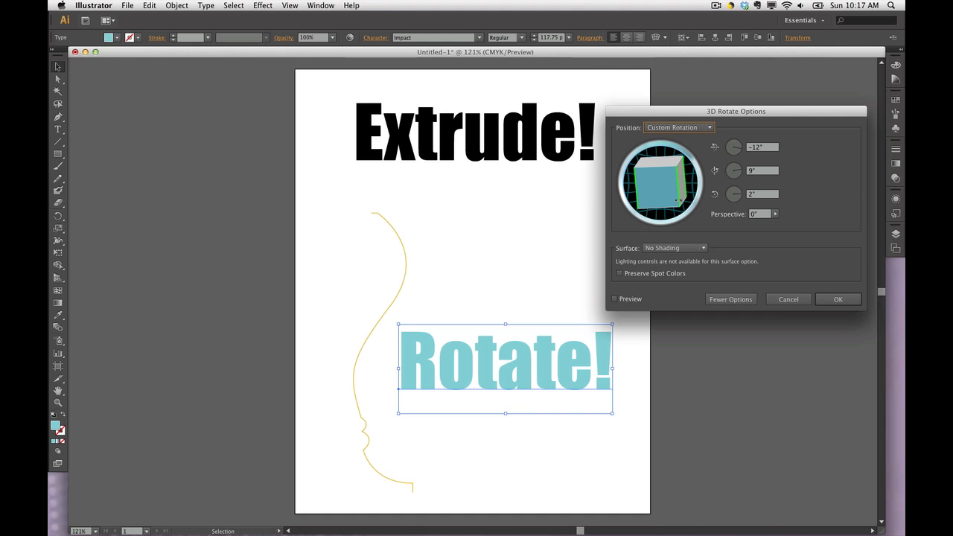
left_click_drag(676, 200, 694, 195)
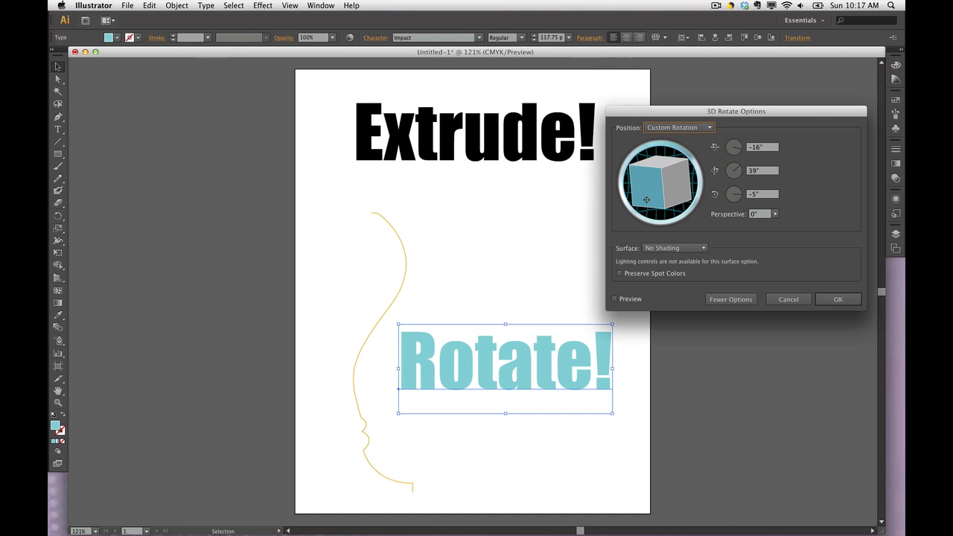
left_click_drag(647, 200, 639, 176)
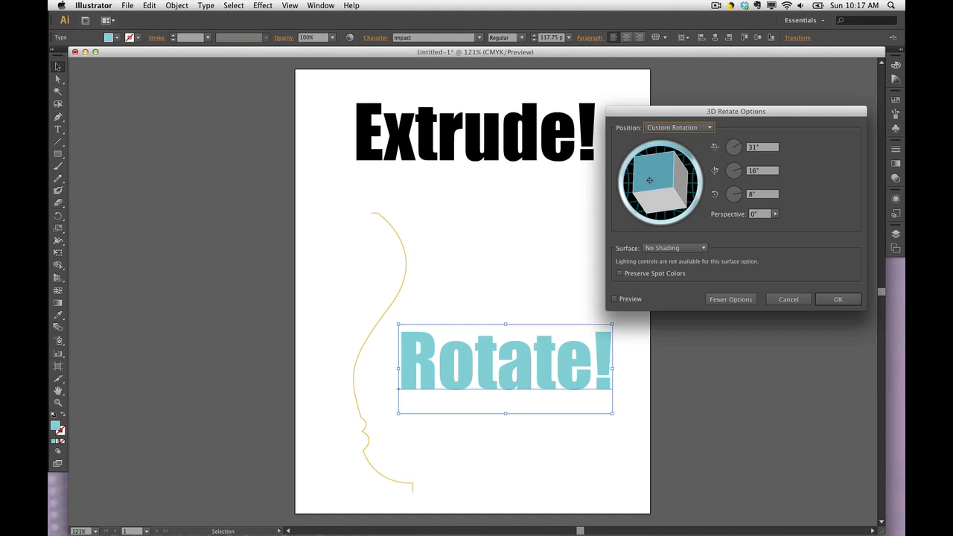
Preview the 3D rotation, turn the cube to 50° around the horizontal axis, and set the perspective to 60°
left_click(614, 299)
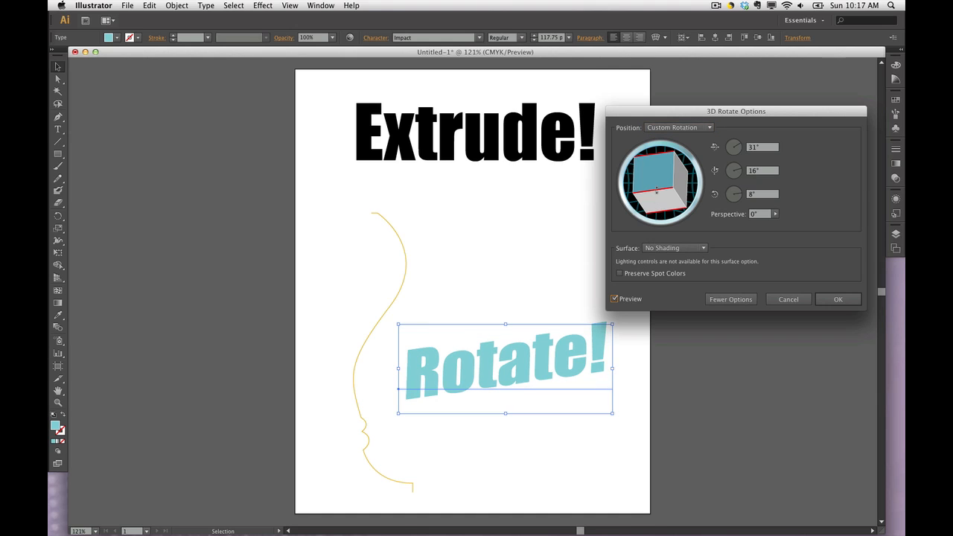
left_click_drag(655, 190, 653, 179)
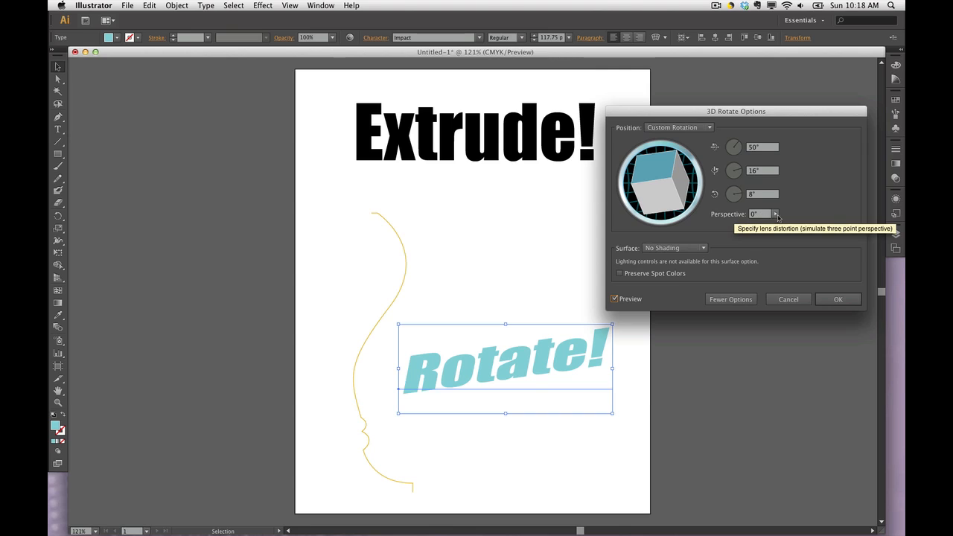
left_click(775, 213)
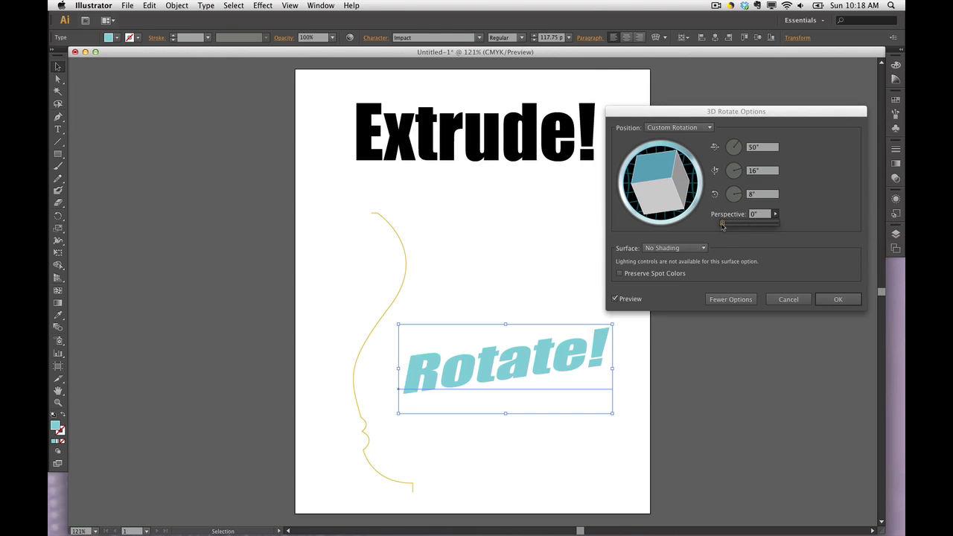
left_click_drag(722, 225, 745, 225)
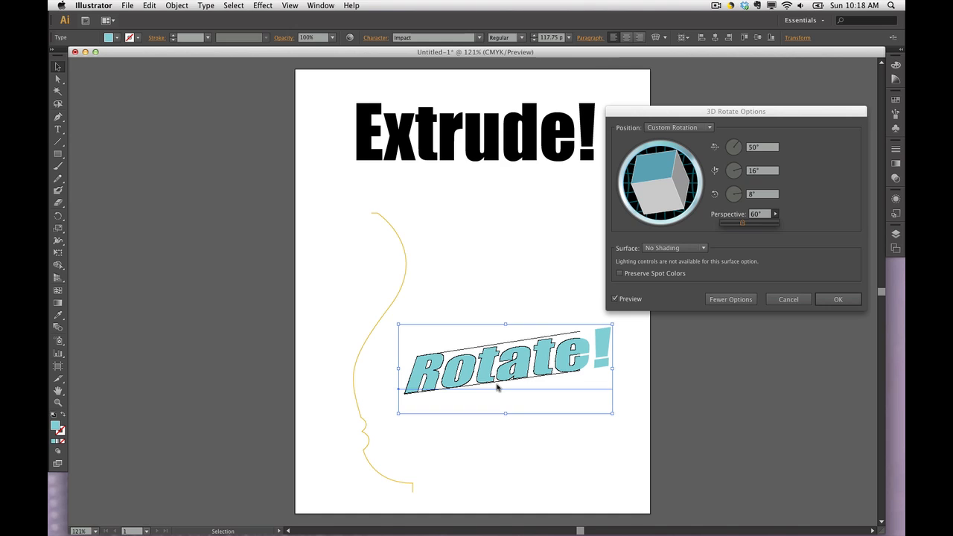
Try Diffuse Shading on the rotated text with the light moved to the sphere's upper-left edge, and return the surface to No Shading
left_click(674, 248)
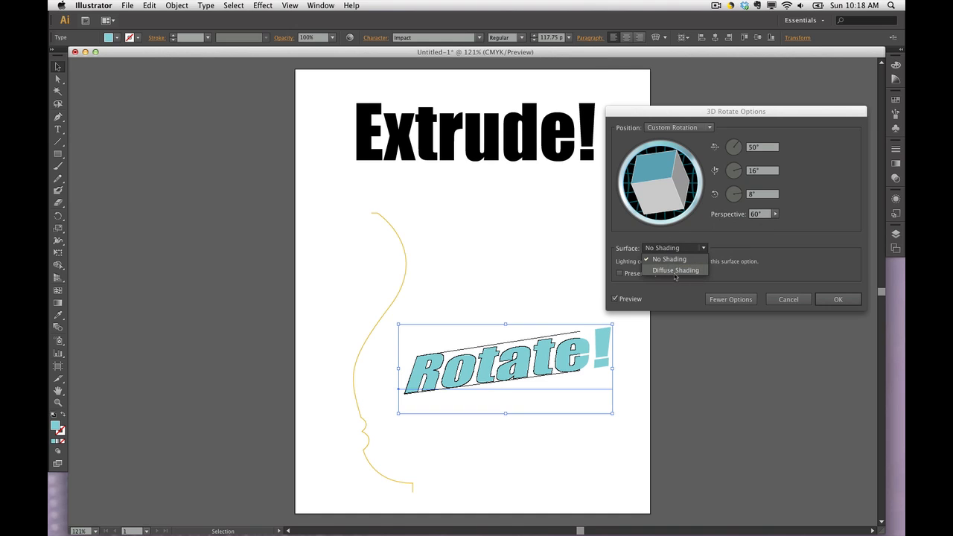
left_click(675, 271)
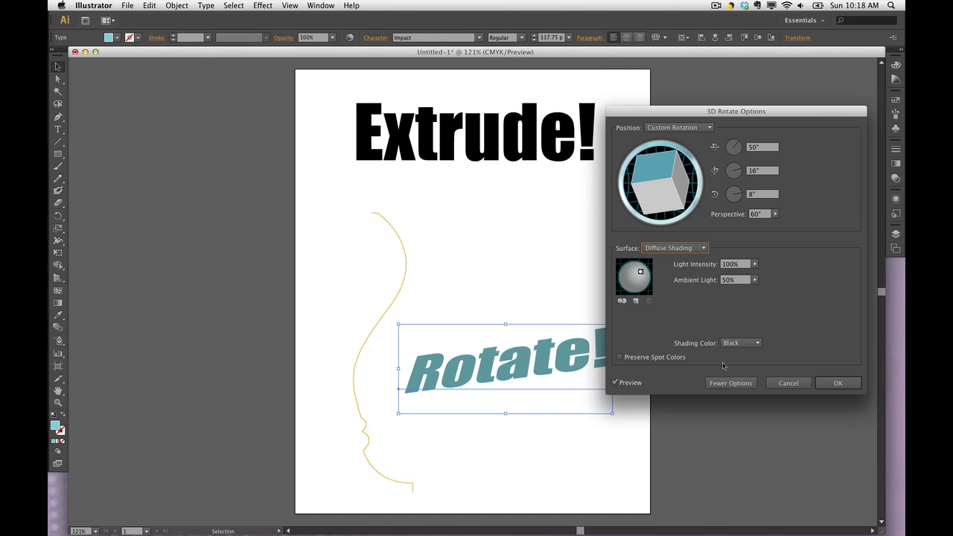
left_click(726, 385)
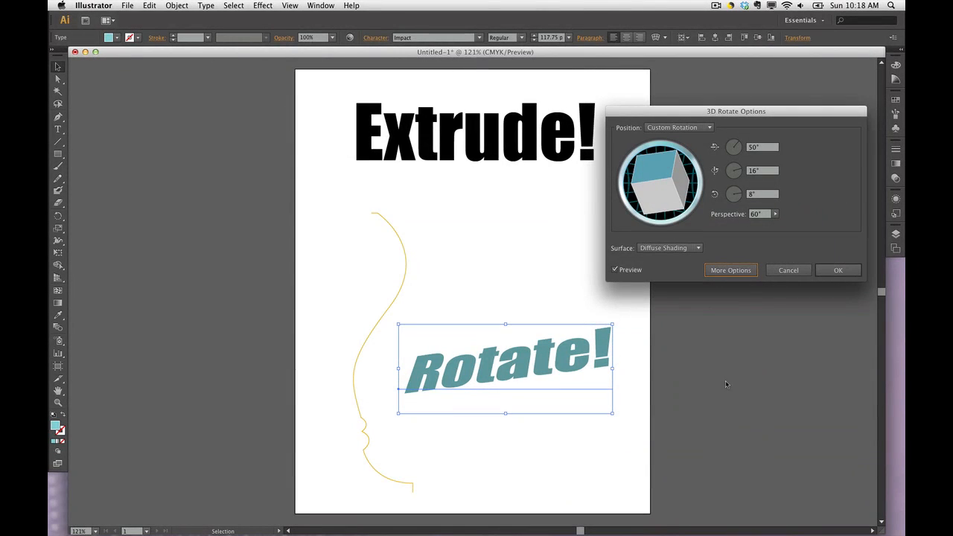
left_click(730, 270)
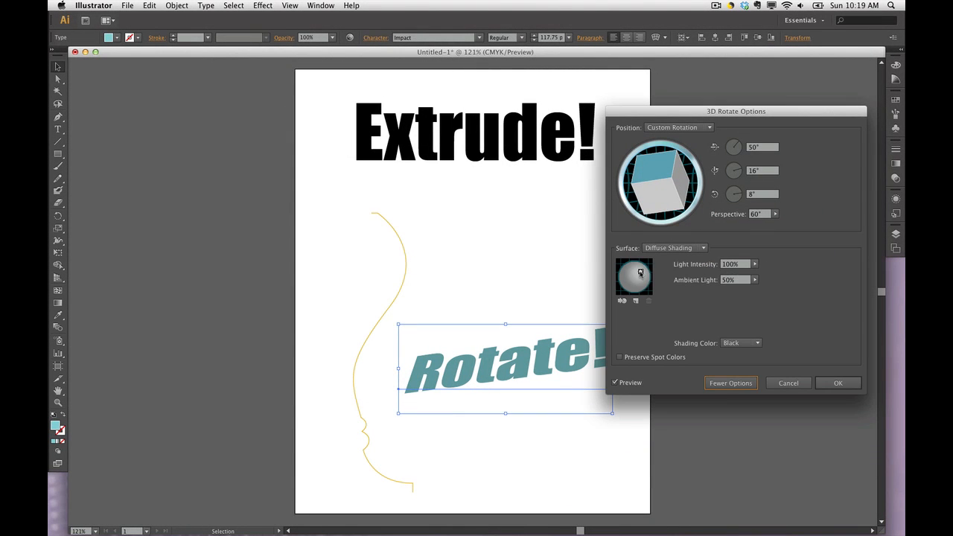
left_click_drag(639, 273, 628, 271)
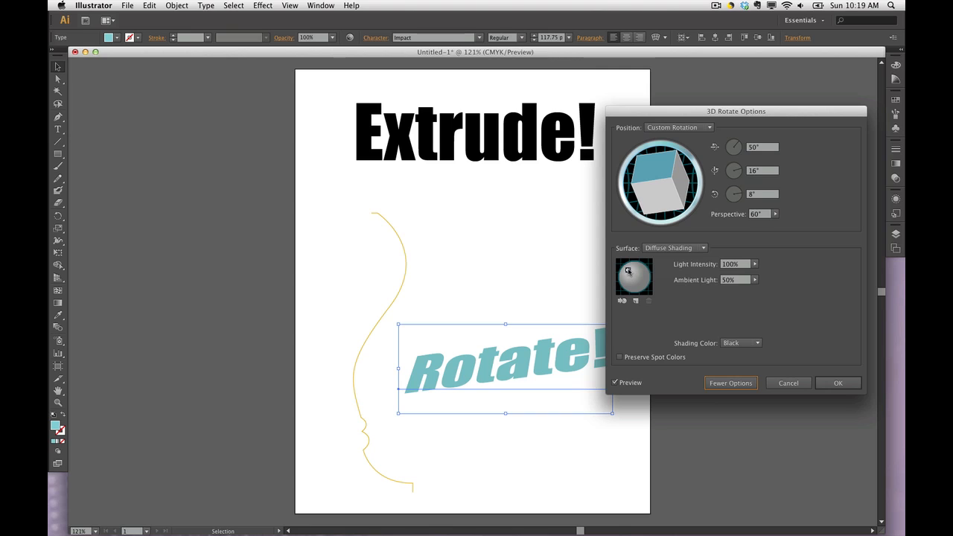
left_click_drag(626, 270, 623, 272)
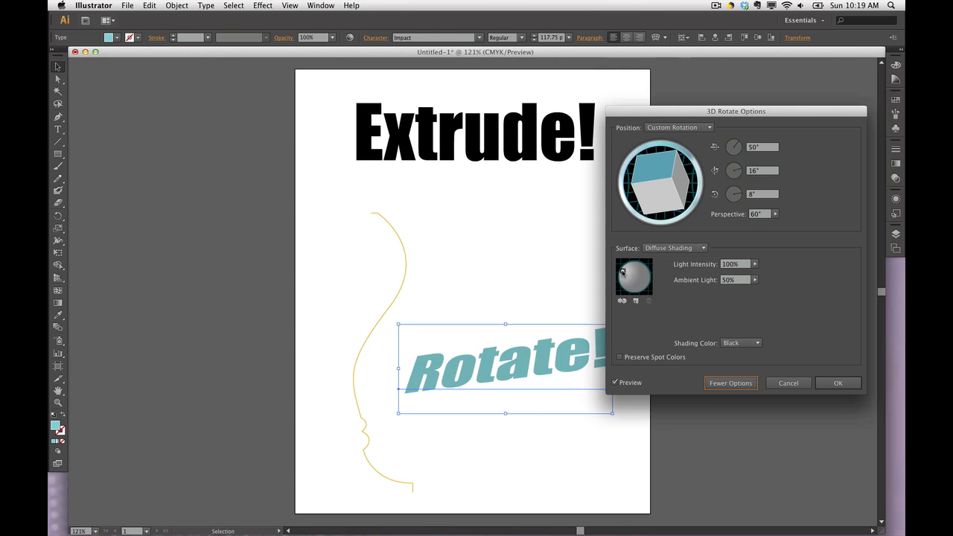
left_click(656, 251)
left_click(656, 258)
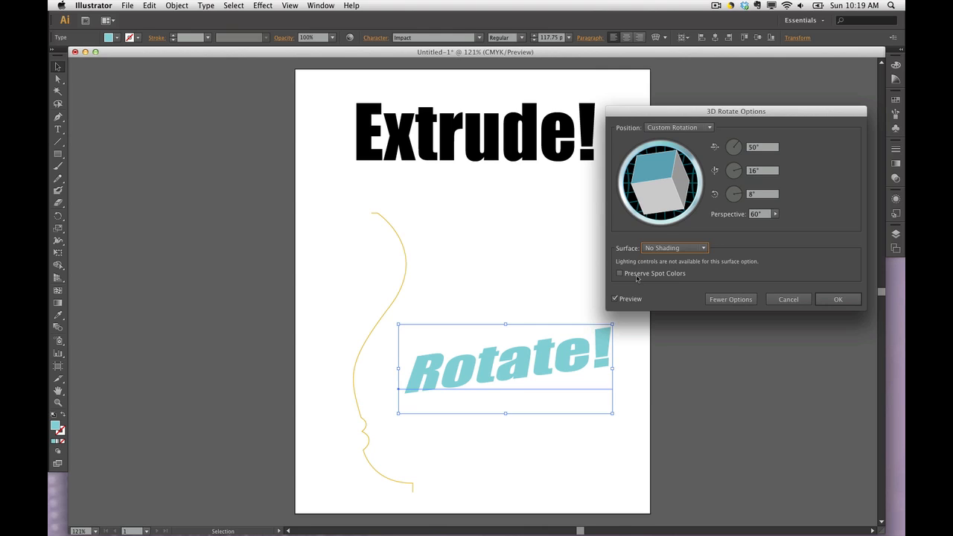
Apply the 3D Rotate effect with the position kept at Custom Rotation, and select the "Extrude!" text
left_click(691, 130)
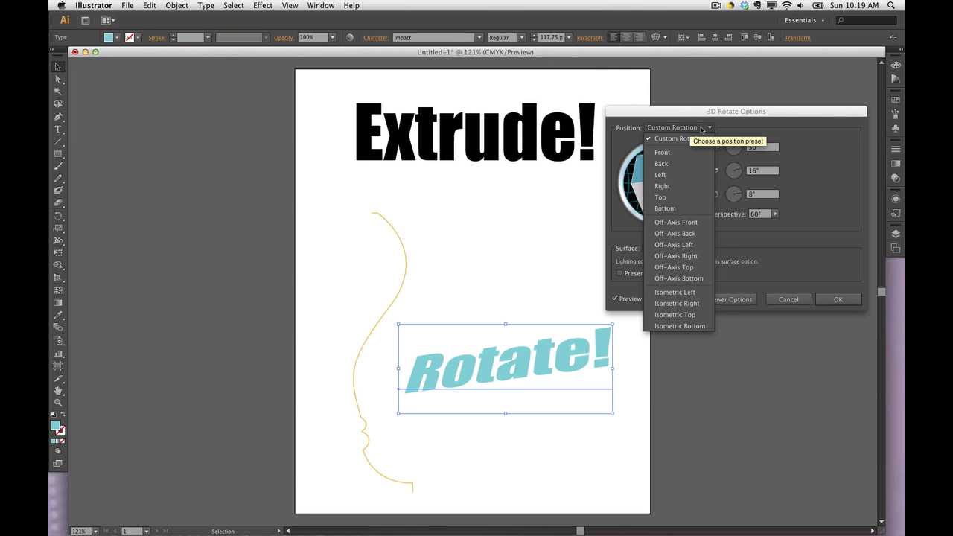
left_click(742, 128)
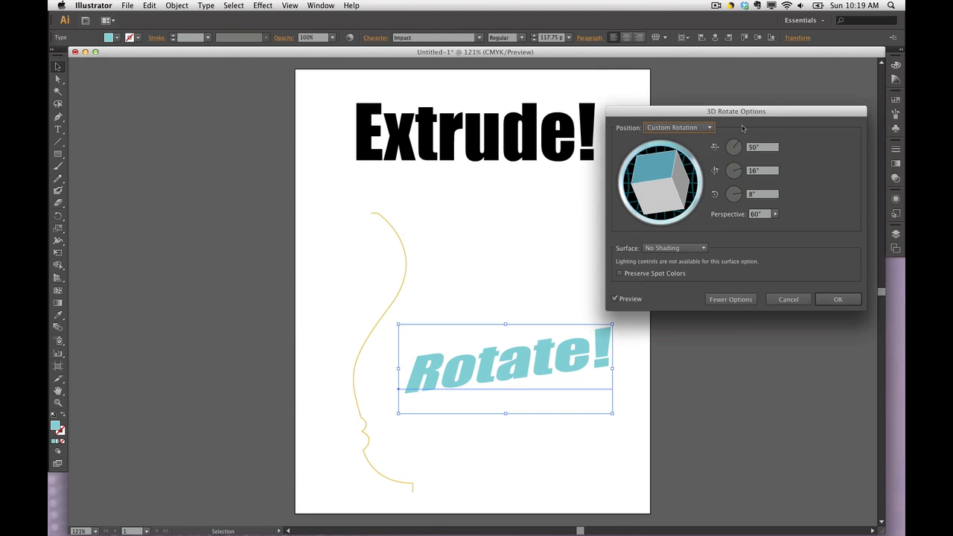
left_click(824, 301)
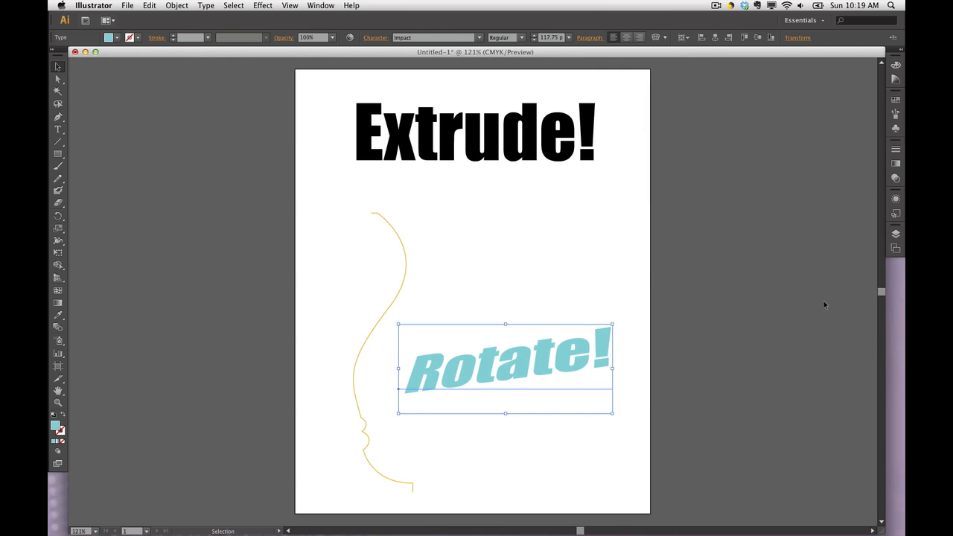
left_click(475, 123)
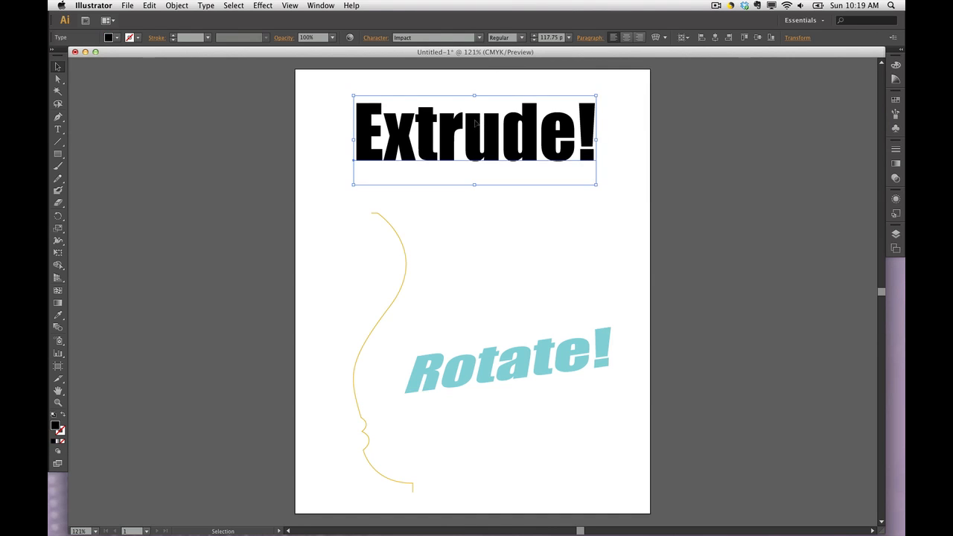
left_click(273, 6)
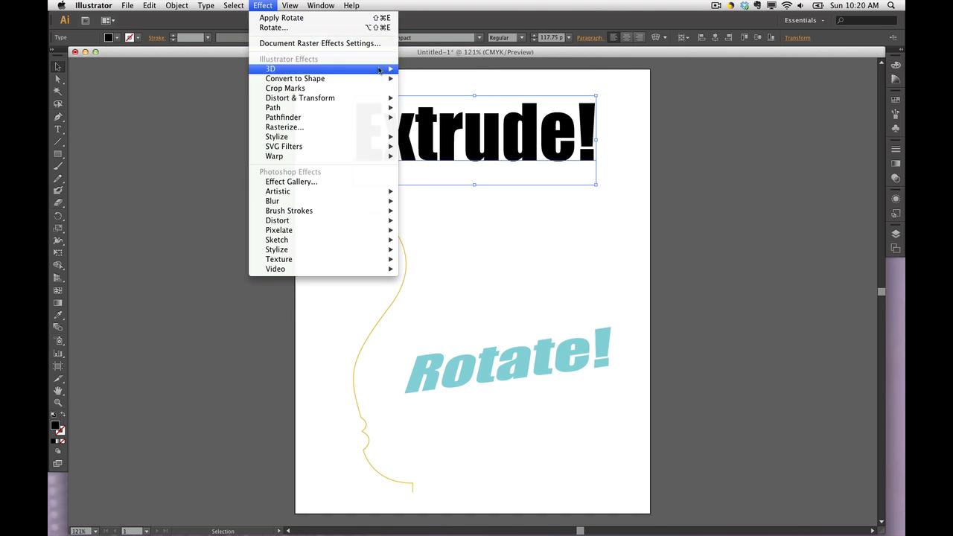
left_click(409, 71)
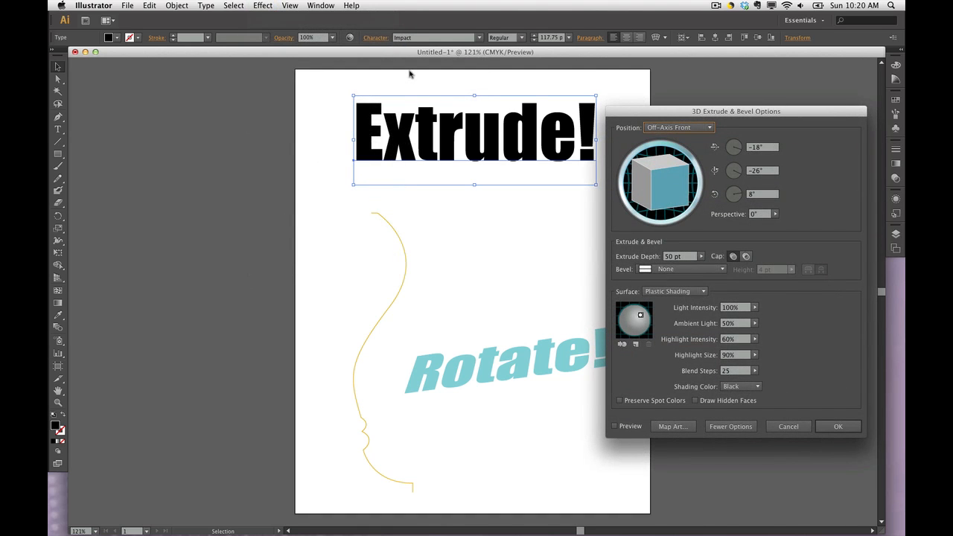
left_click(615, 427)
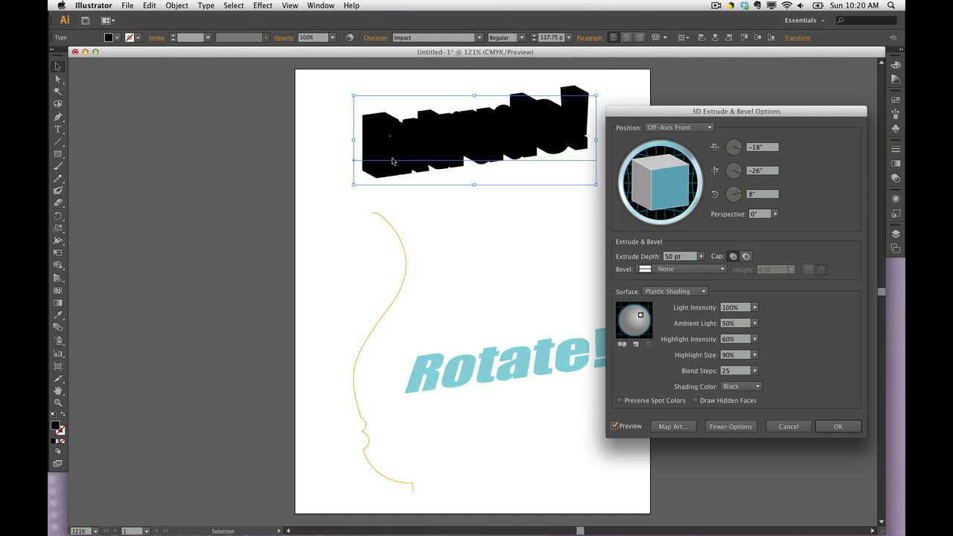
left_click(789, 426)
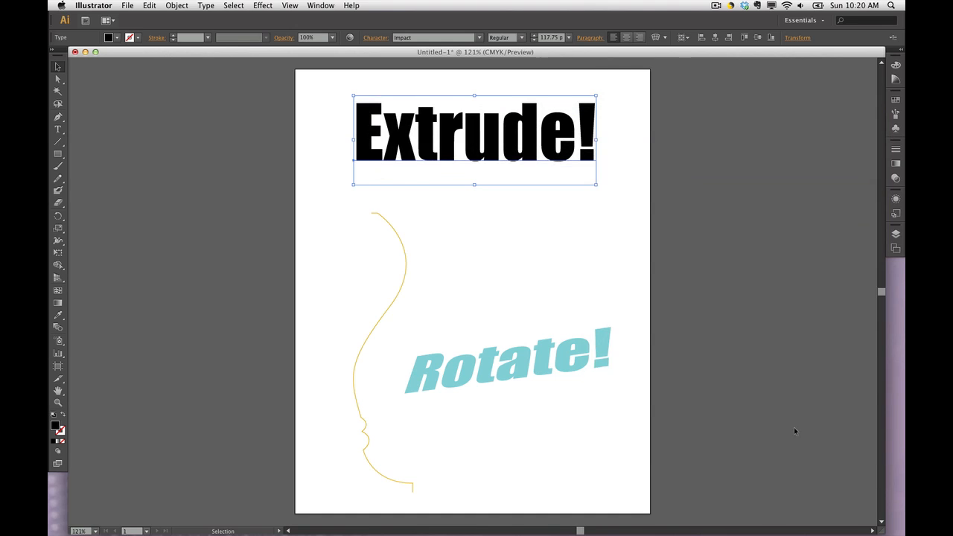
Give the "Extrude!" text a yellow 1 pt stroke
left_click(60, 432)
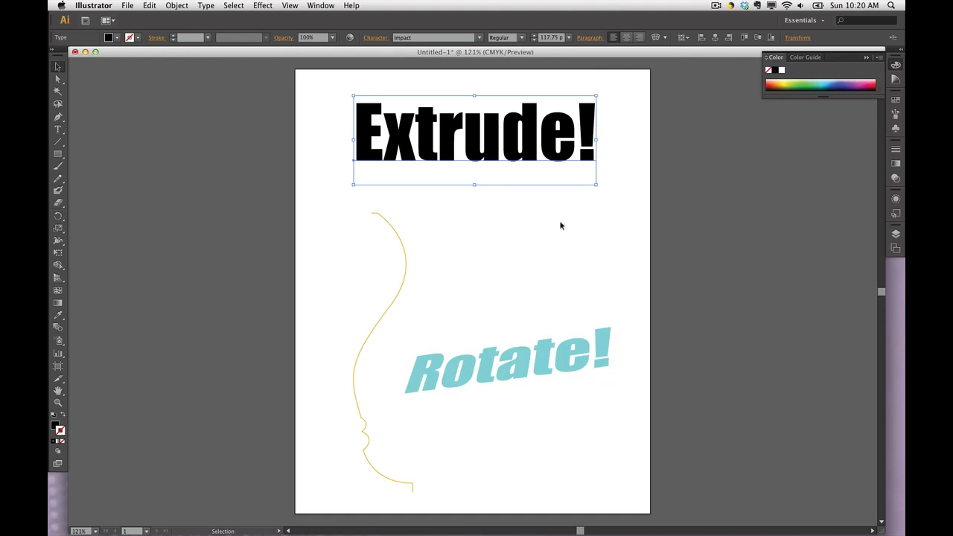
left_click(787, 81)
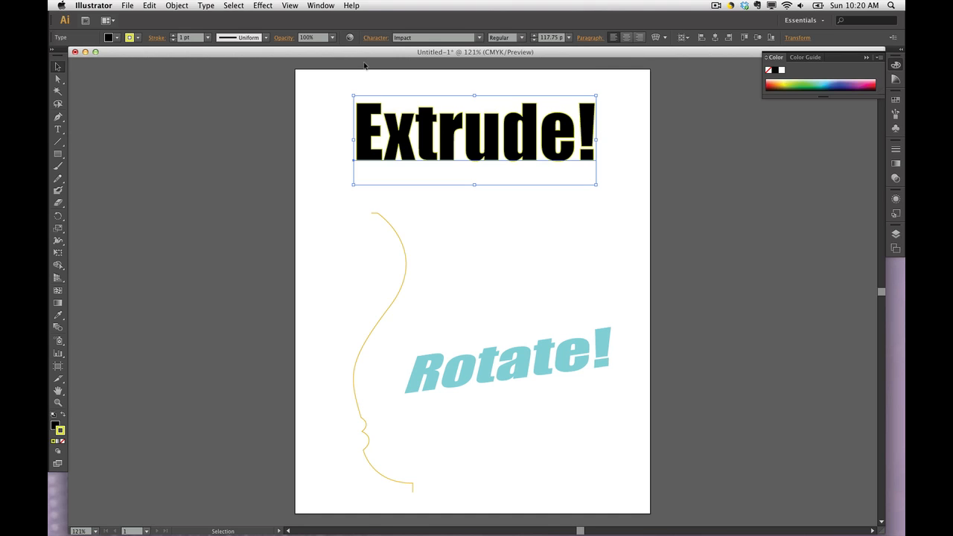
Start a 3D Extrude & Bevel effect on the yellow-outlined text and preview it at the Off-Axis Front position with 50 pt depth
left_click(290, 6)
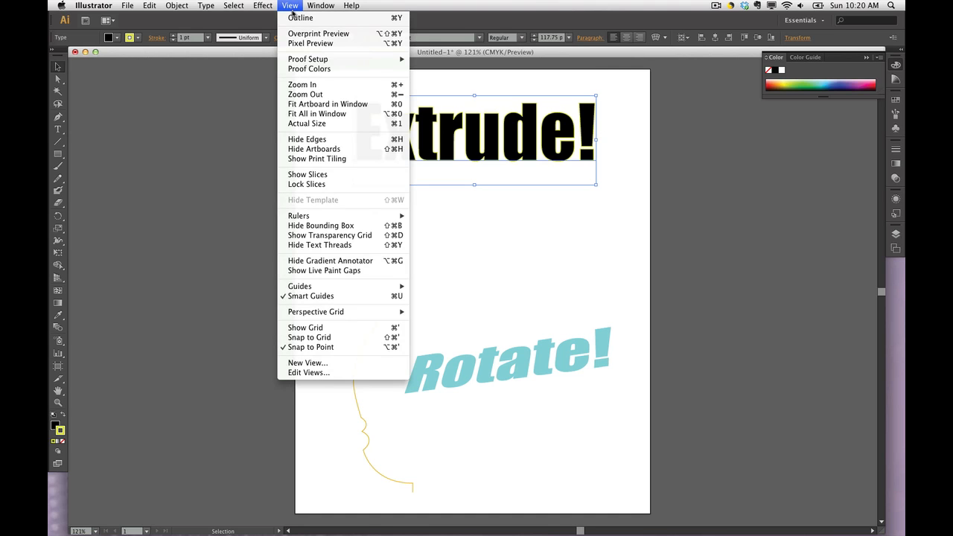
mouse_move(262, 6)
mouse_move(372, 69)
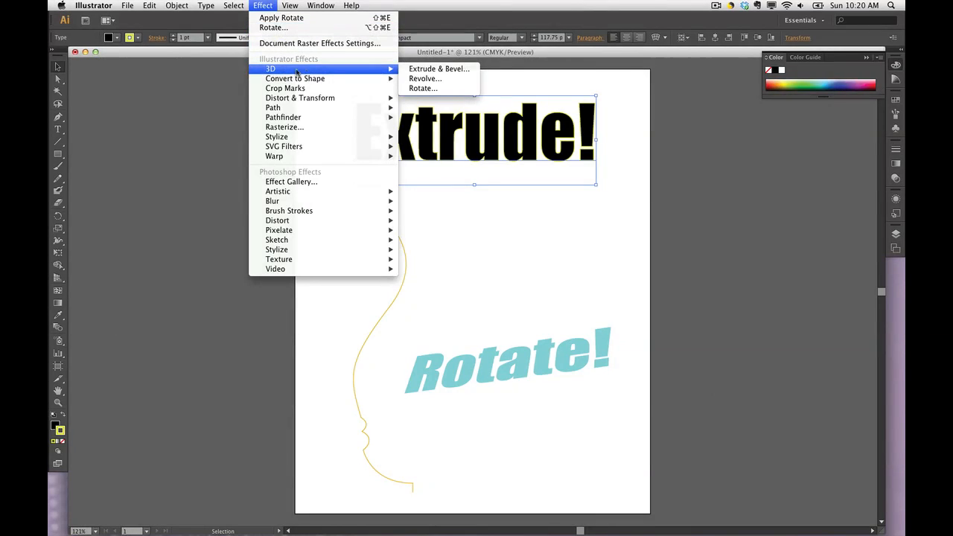
left_click(417, 67)
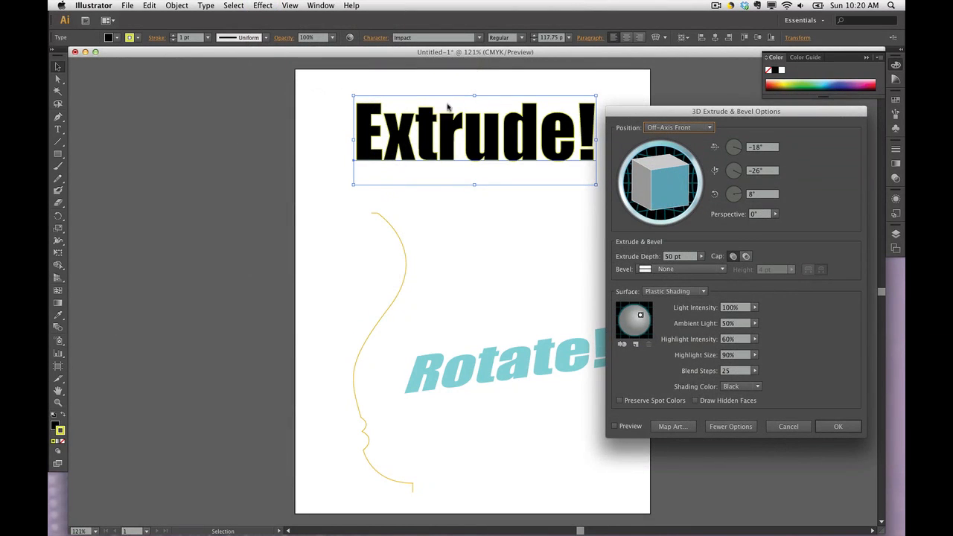
left_click(615, 427)
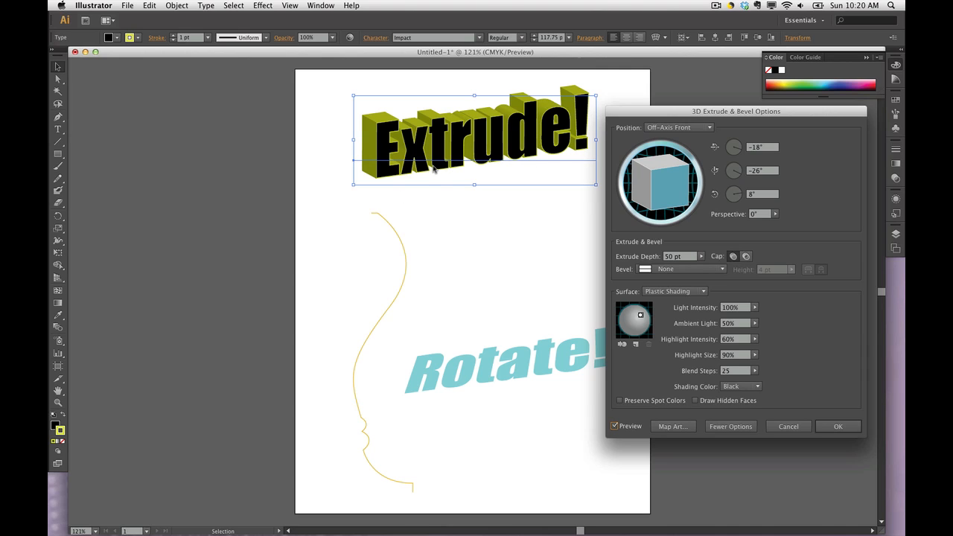
Turn off the extrusion preview and set the perspective to 52°
key("super+space")
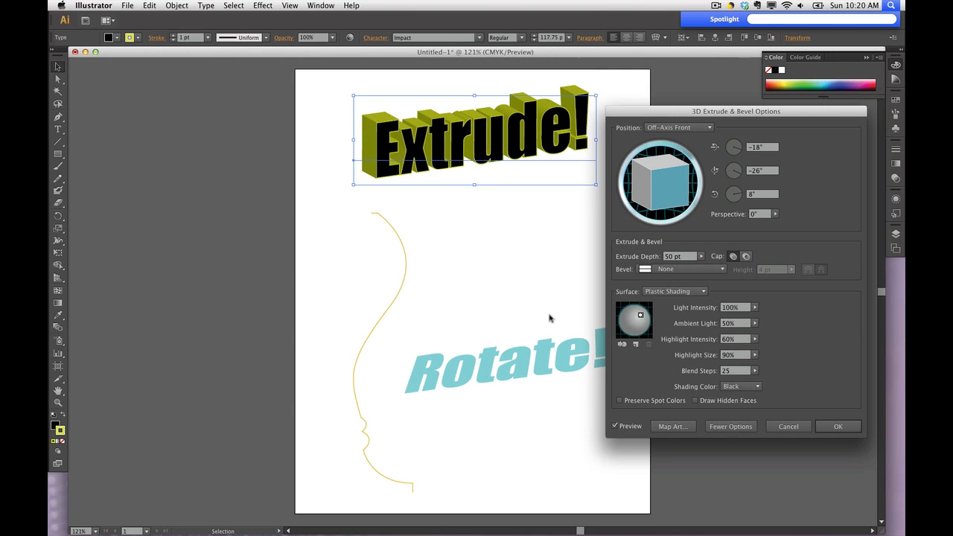
left_click(615, 426)
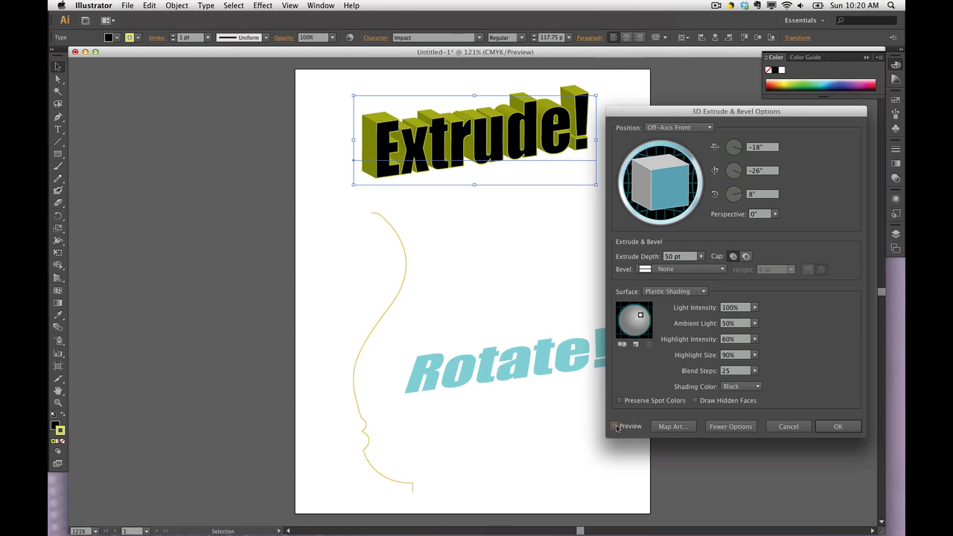
left_click(775, 214)
mouse_move(721, 226)
left_mouse_down()
mouse_move(748, 225)
mouse_move(741, 227)
left_mouse_up()
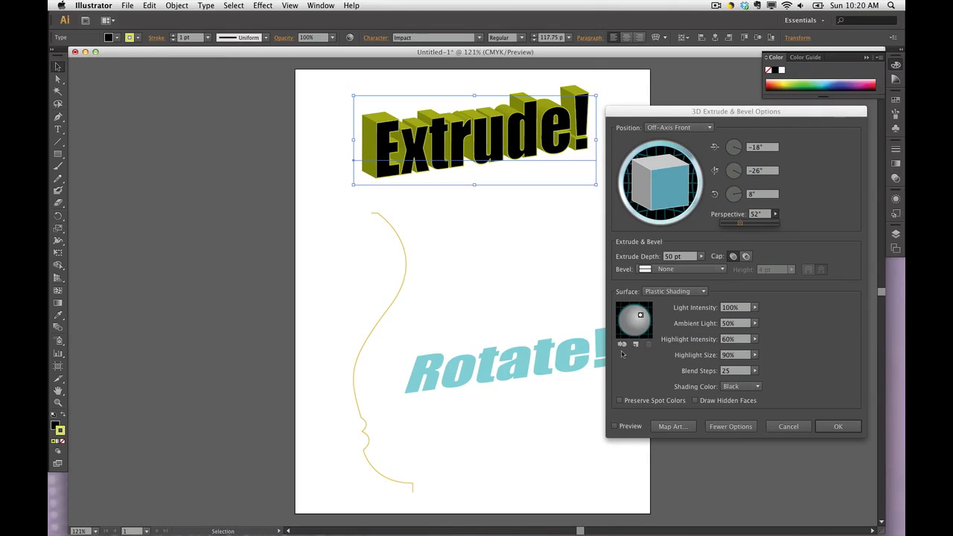
Turn the extrusion preview back on and try an extrude depth of 25 pt
left_click(614, 426)
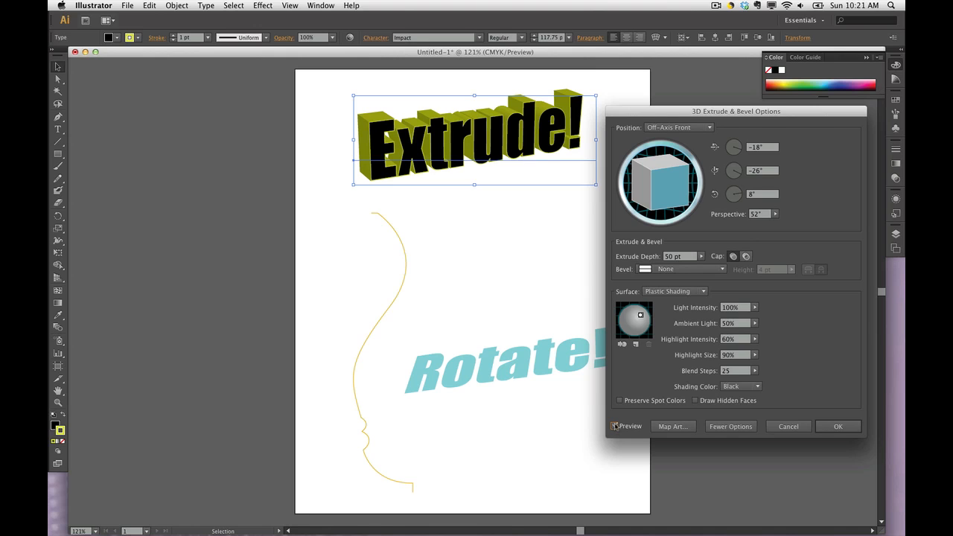
left_click(656, 271)
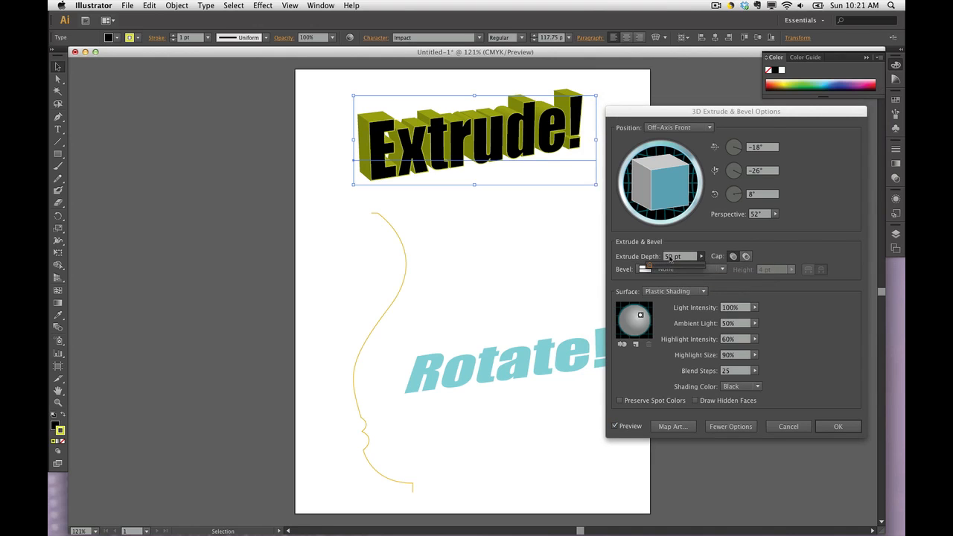
double_click(668, 256)
type("25")
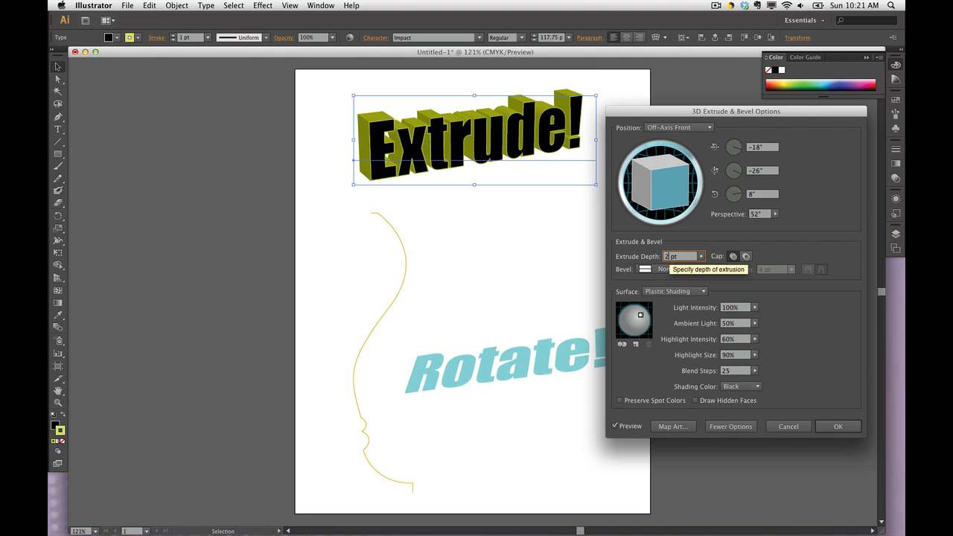
key("Tab")
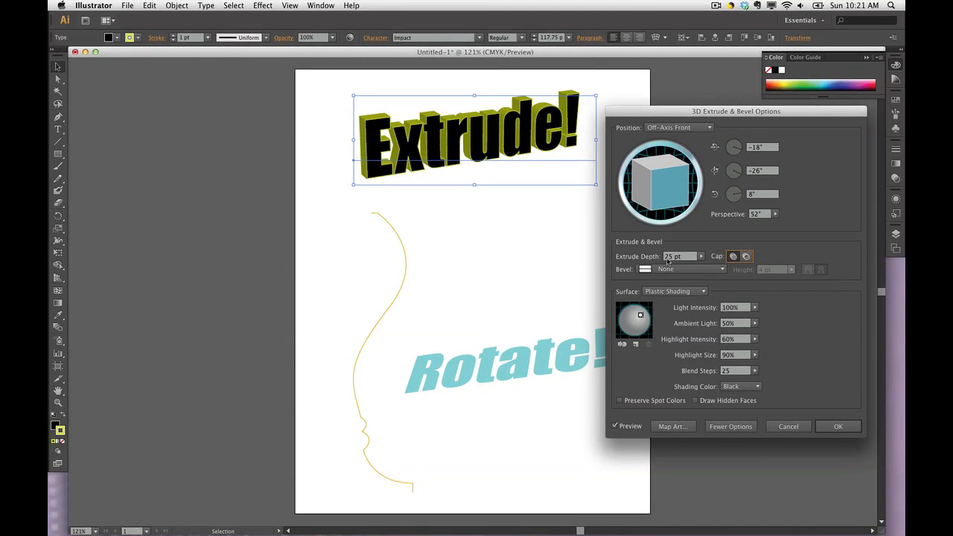
Set the extrude depth of the "Extrude!" text to 100 pt
double_click(668, 257)
type("100")
key("Tab")
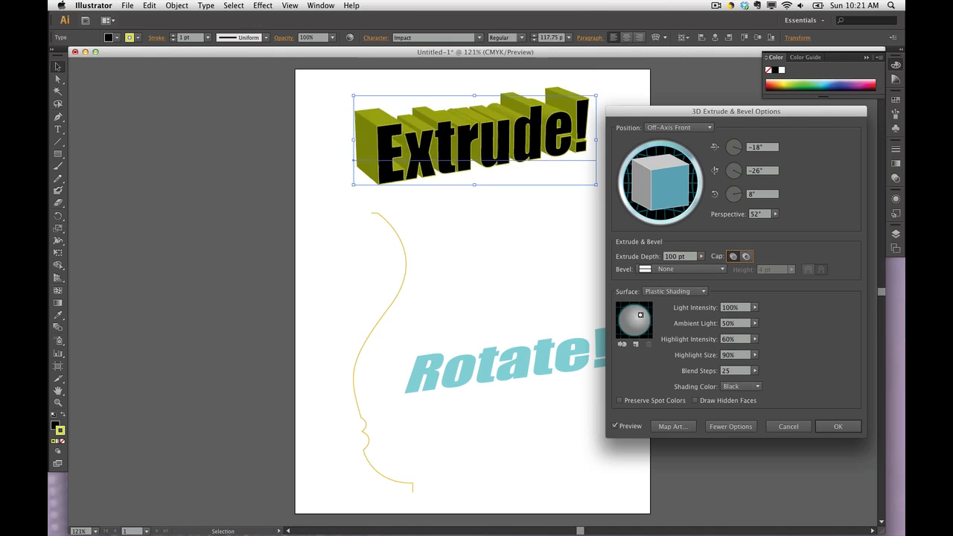
Try a Classic bevel on the extruded text, with the bevel extending outward from the original letter shapes
left_click(700, 271)
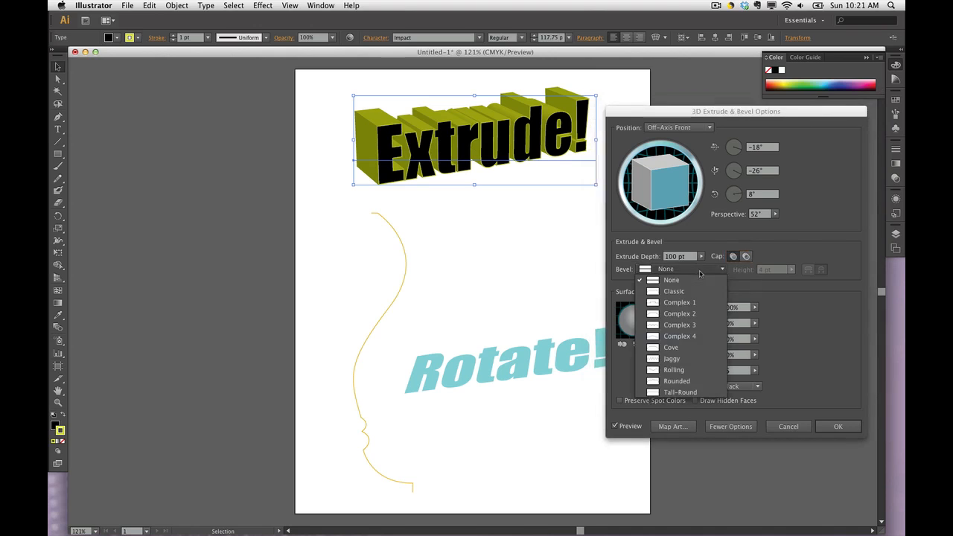
left_click(696, 293)
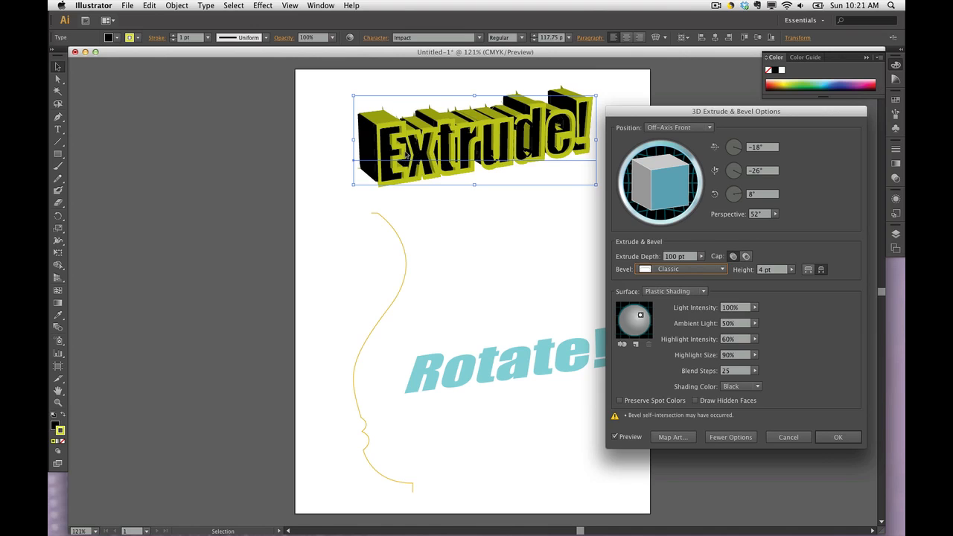
left_click(808, 270)
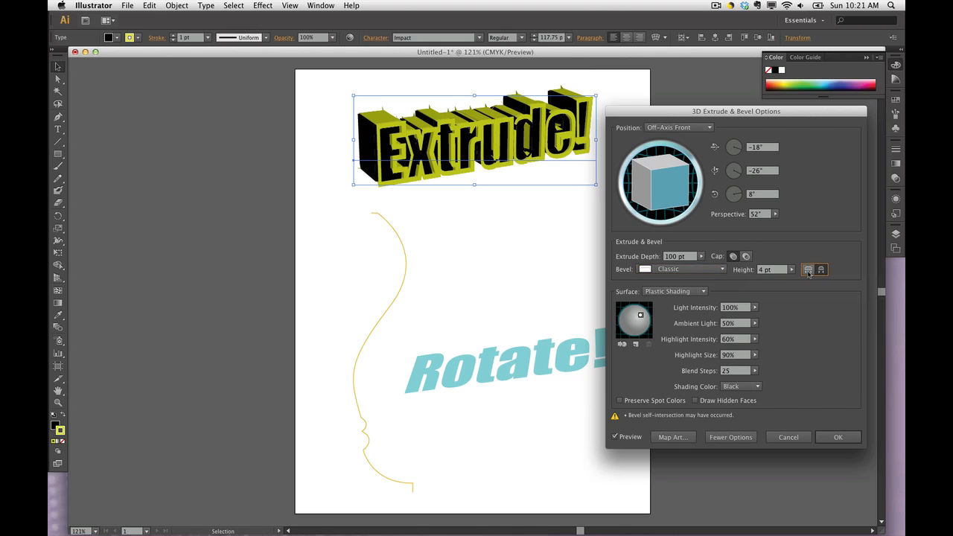
left_click(809, 271)
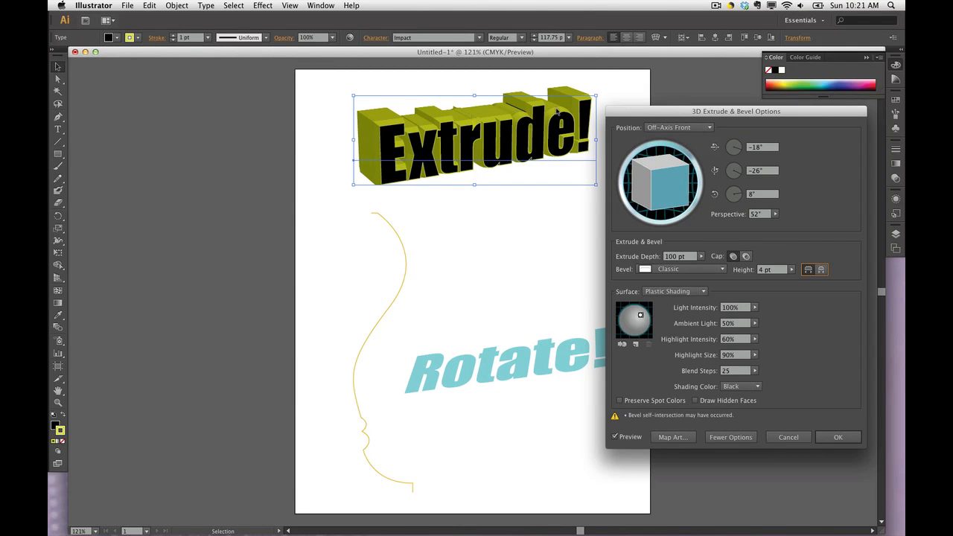
Set the bevel height to 2 pt and compare the hollow cap with the solid cap
left_click(762, 270)
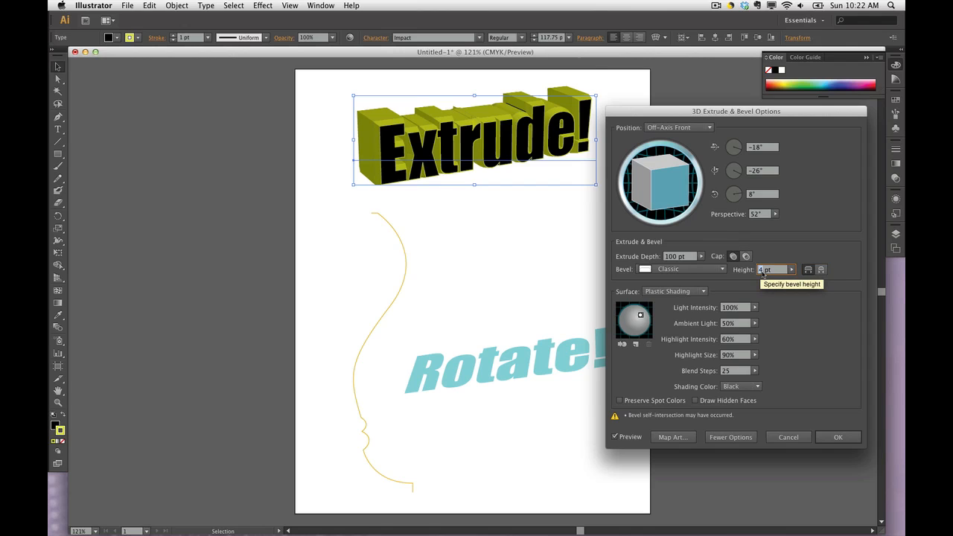
type("2")
key("Tab")
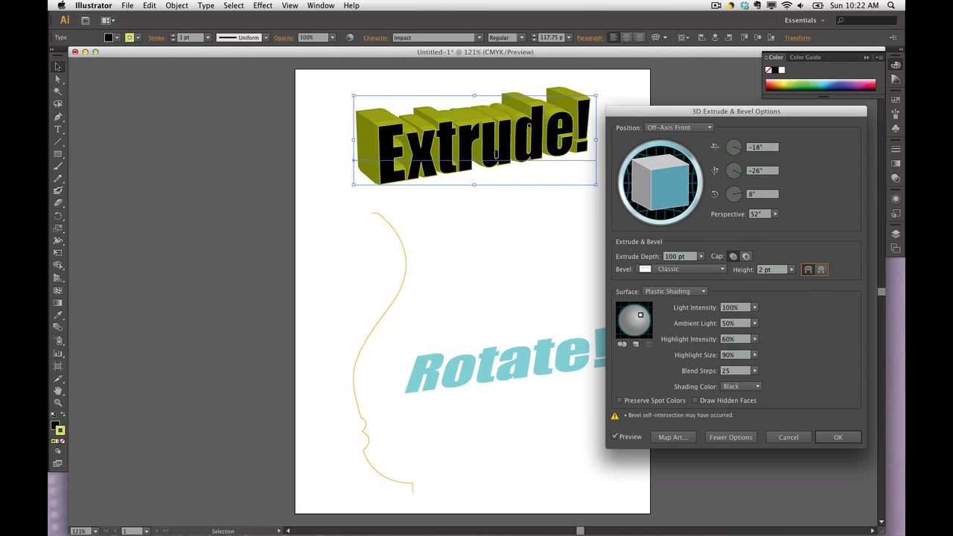
left_click(746, 257)
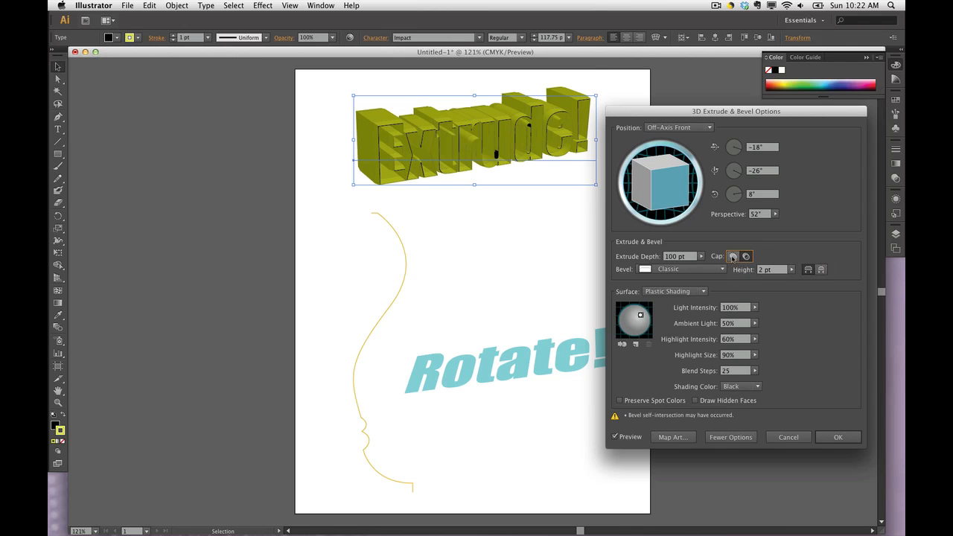
left_click(732, 257)
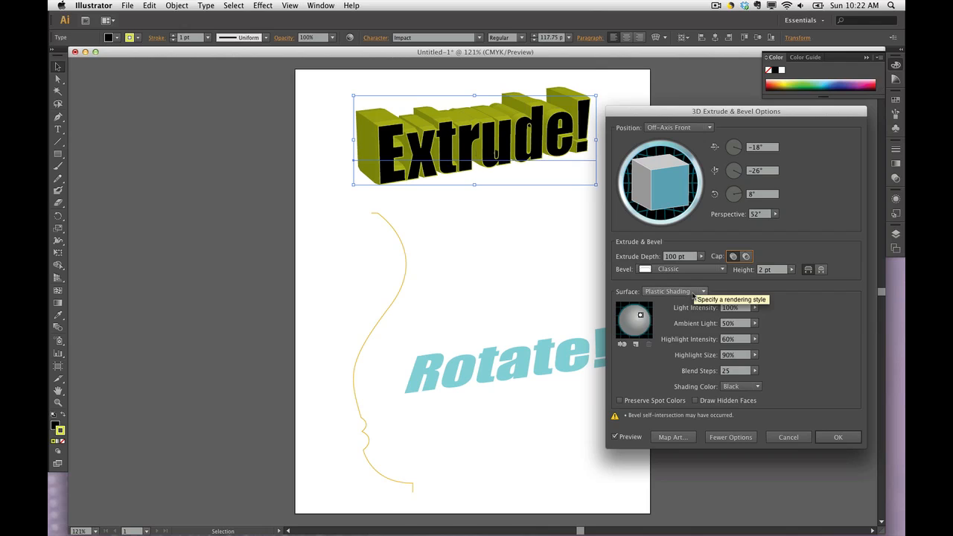
Change the extrusion's surface to Diffuse Shading and move the light to the upper left of the lighting sphere
left_click(692, 296)
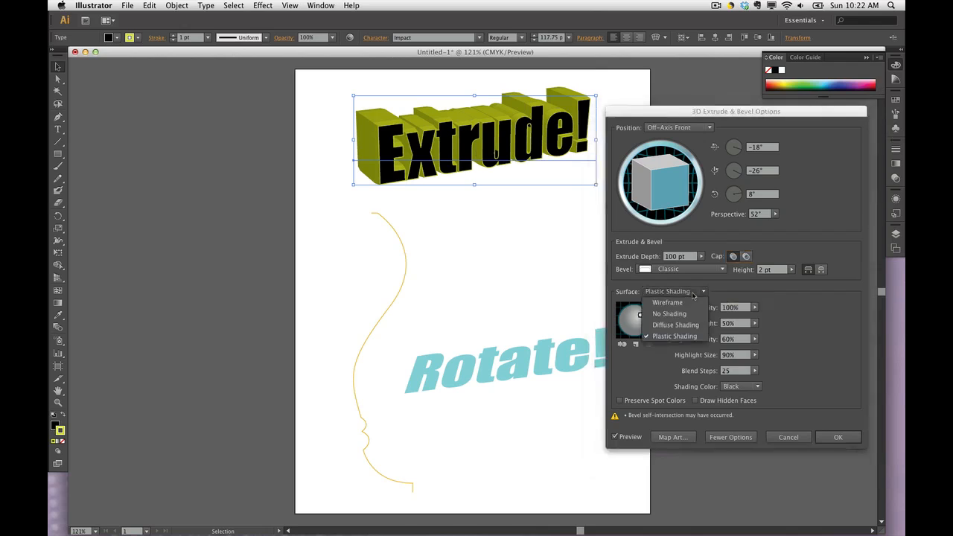
left_click(677, 334)
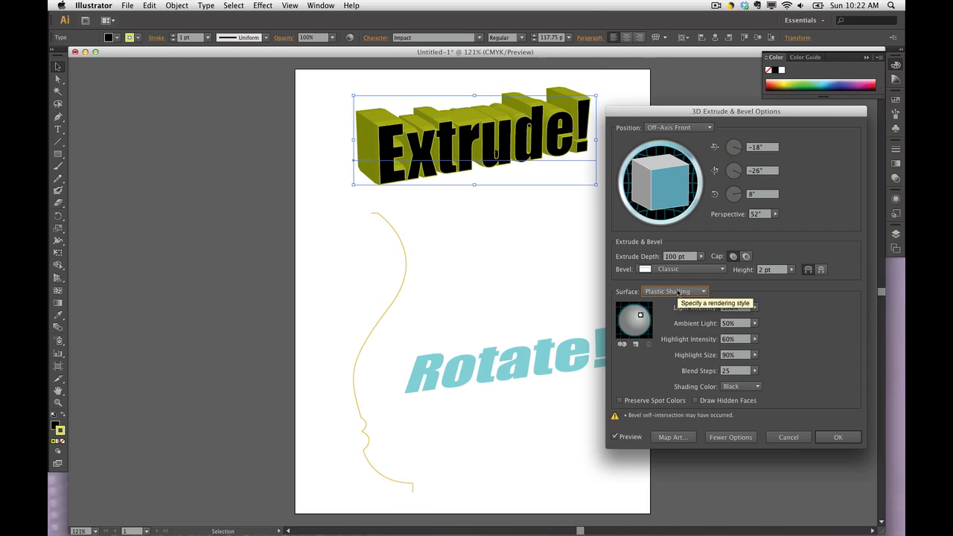
left_click(678, 292)
left_click(680, 325)
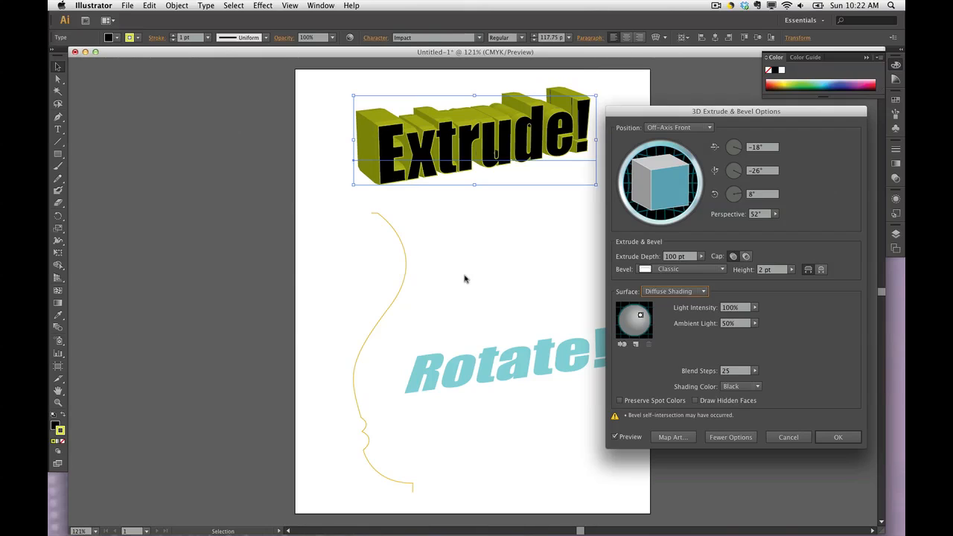
left_click_drag(640, 316, 628, 318)
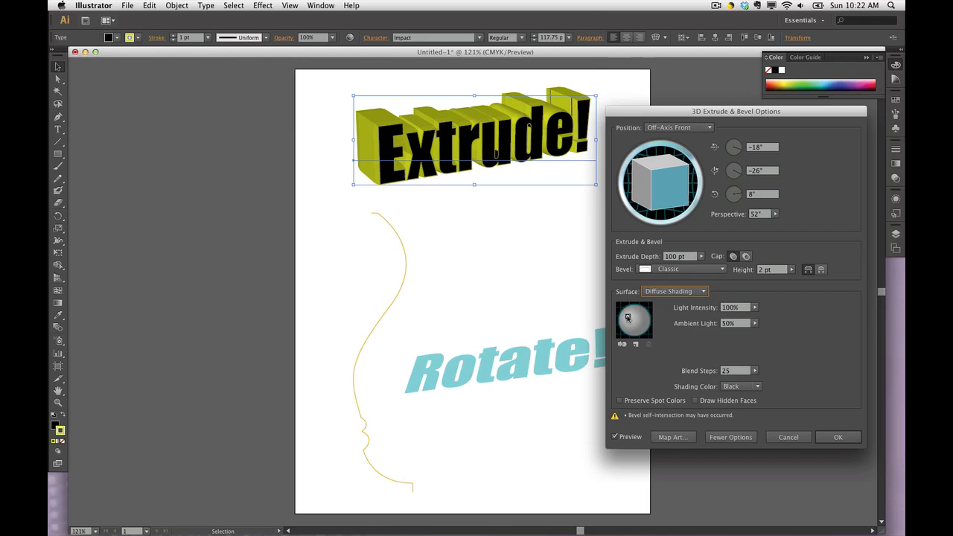
Try a bevel height of 1 pt on the extruded text
left_click(761, 271)
type("1")
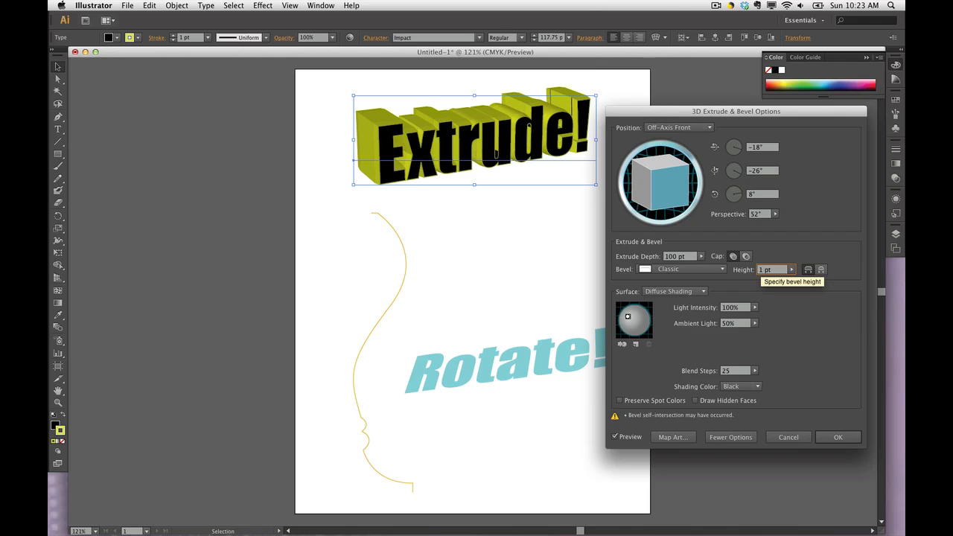
key("Tab")
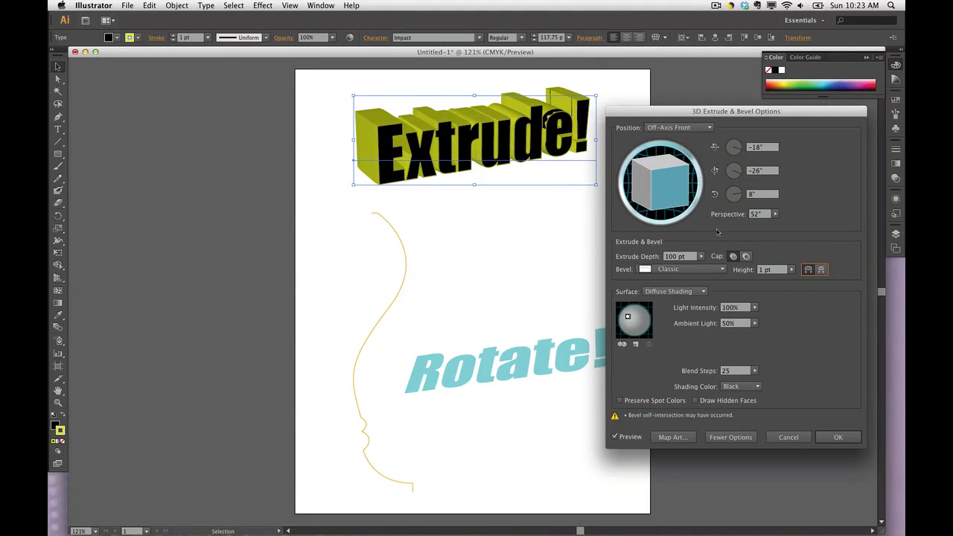
Set the bevel to None and apply the Extrude & Bevel effect to the text
left_click(713, 270)
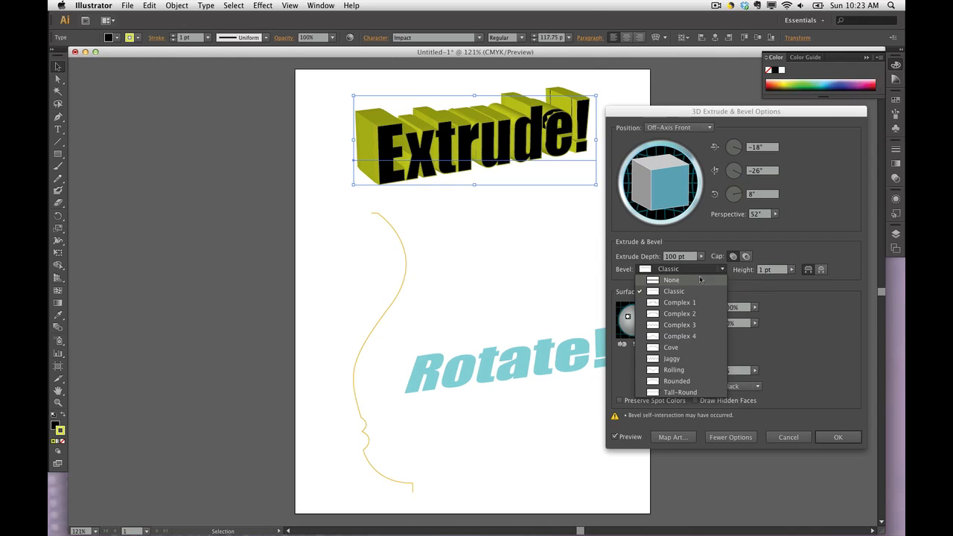
left_click(696, 280)
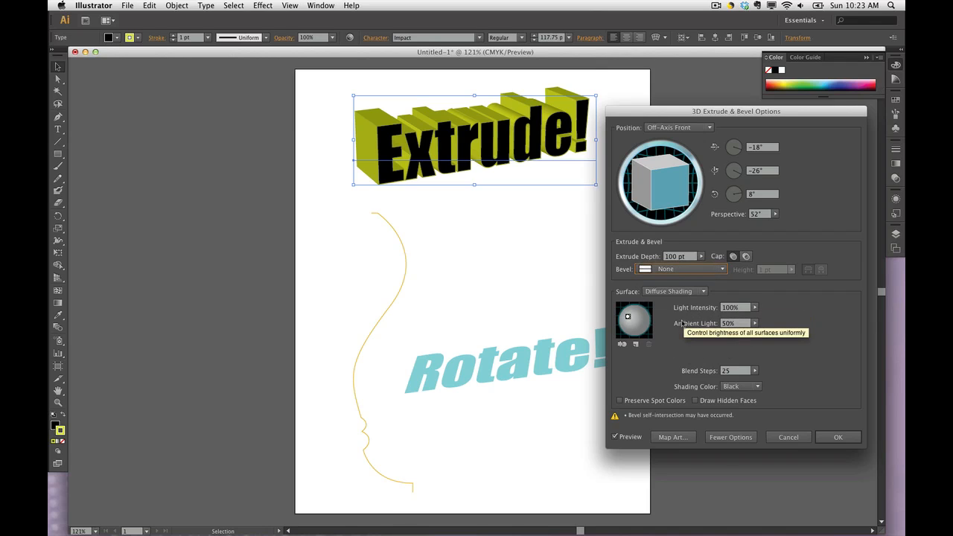
left_click(836, 439)
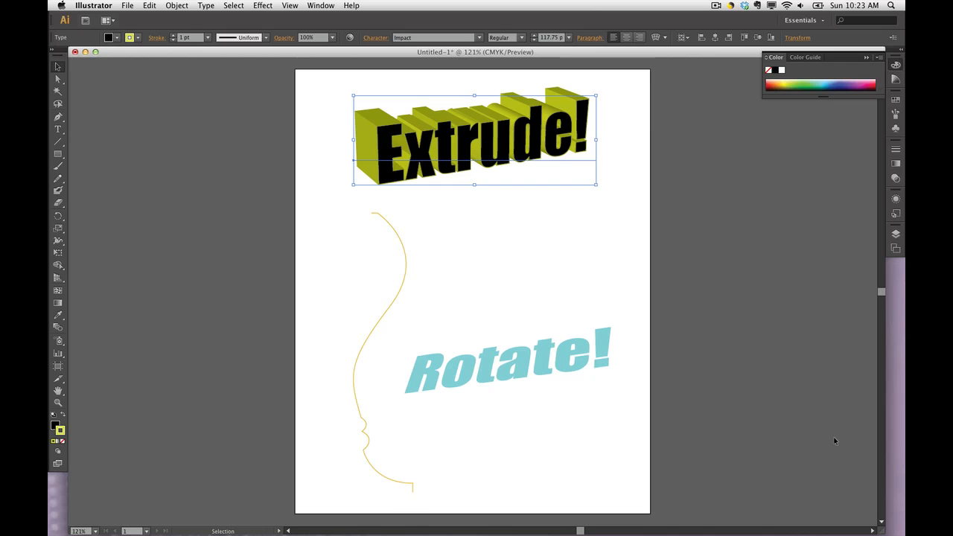
left_click(405, 286)
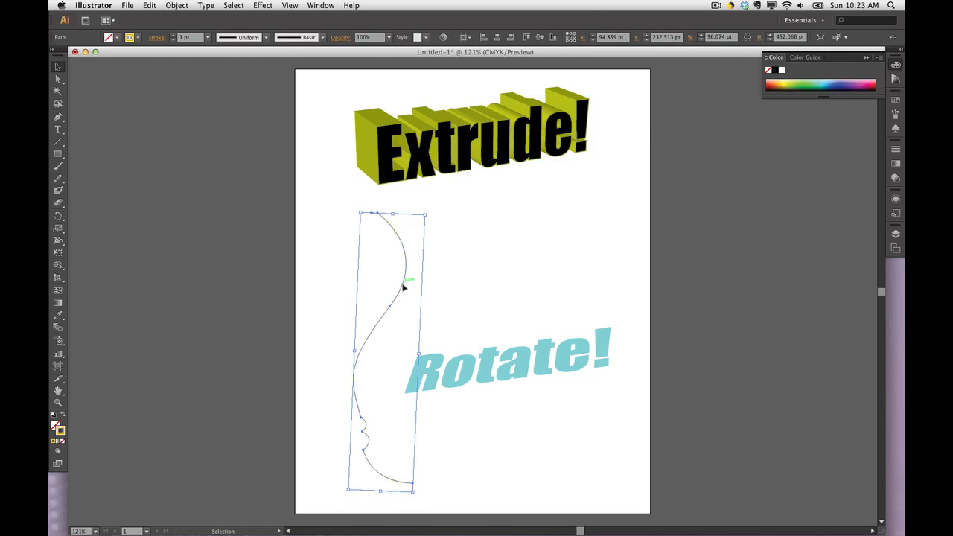
left_click(266, 5)
left_click(270, 5)
left_click(321, 230)
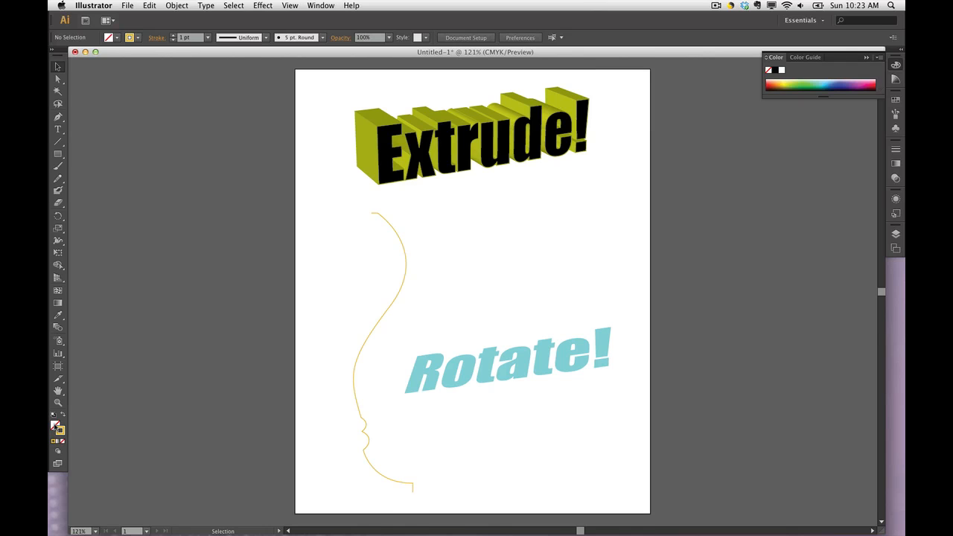
Start a 3D Revolve effect on the curved yellow profile path and preview it
left_click(374, 336)
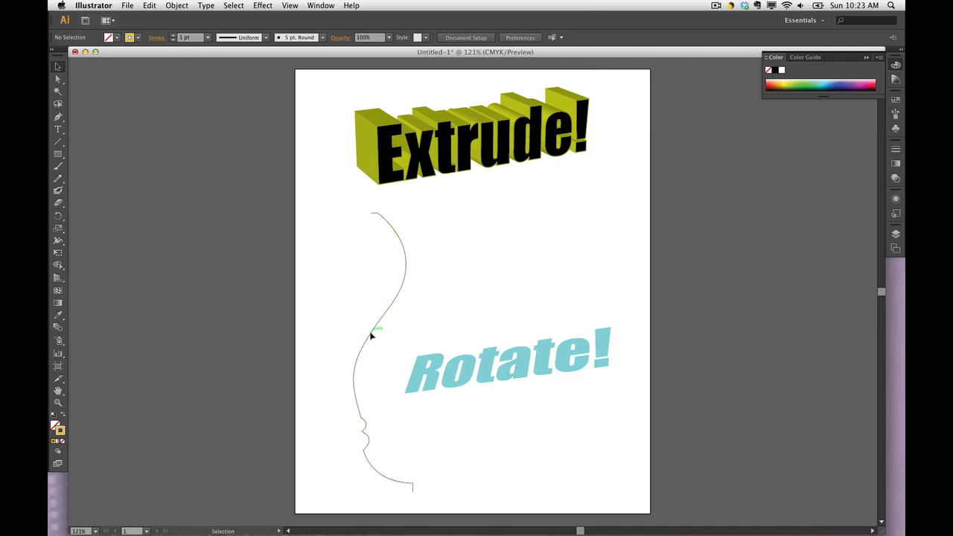
left_click(268, 5)
mouse_move(287, 69)
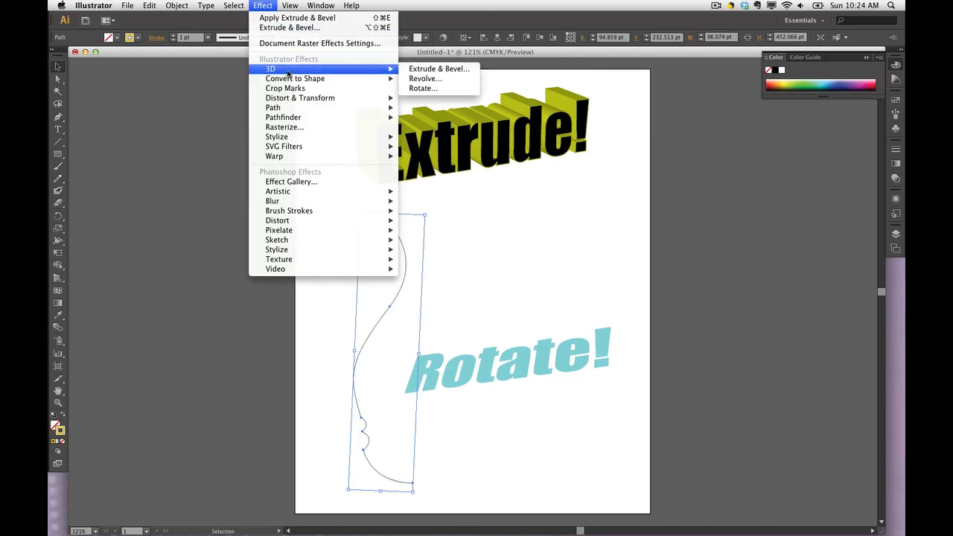
left_click(434, 79)
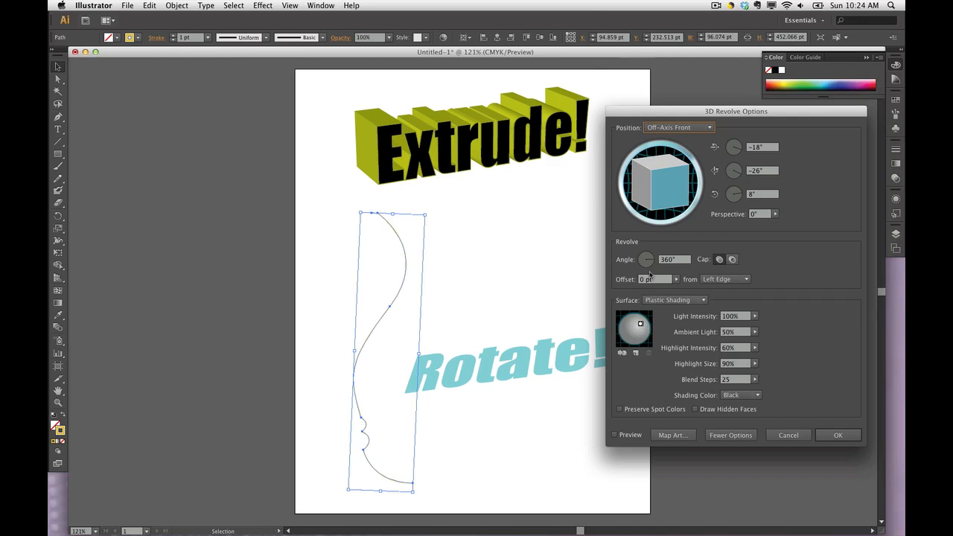
left_click(616, 436)
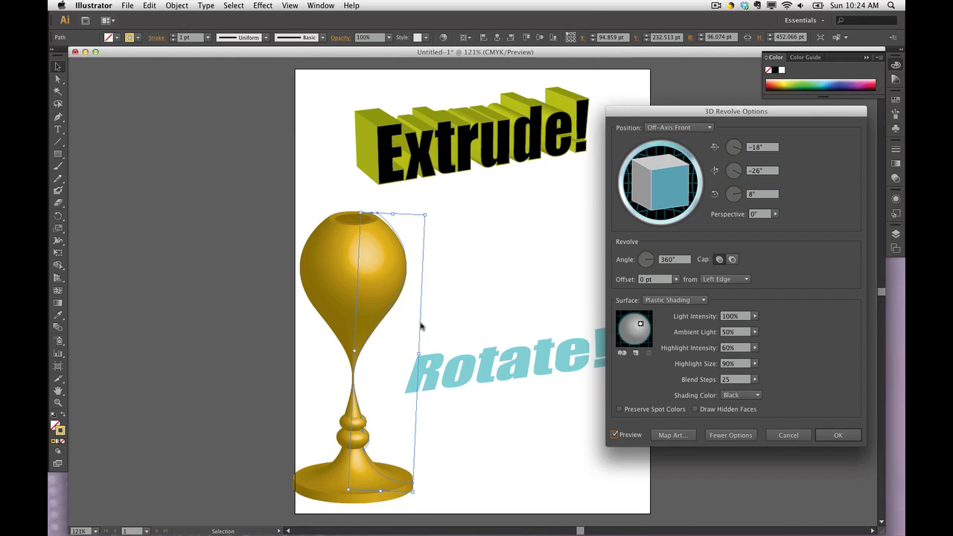
Offset the revolve axis by 5 pt from the left edge
left_click(644, 282)
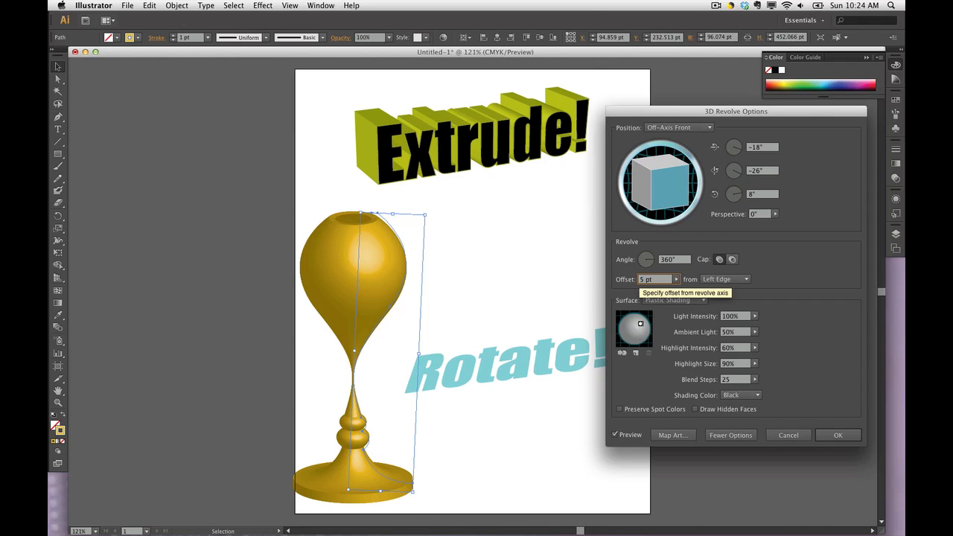
type("5 pt")
key("Tab")
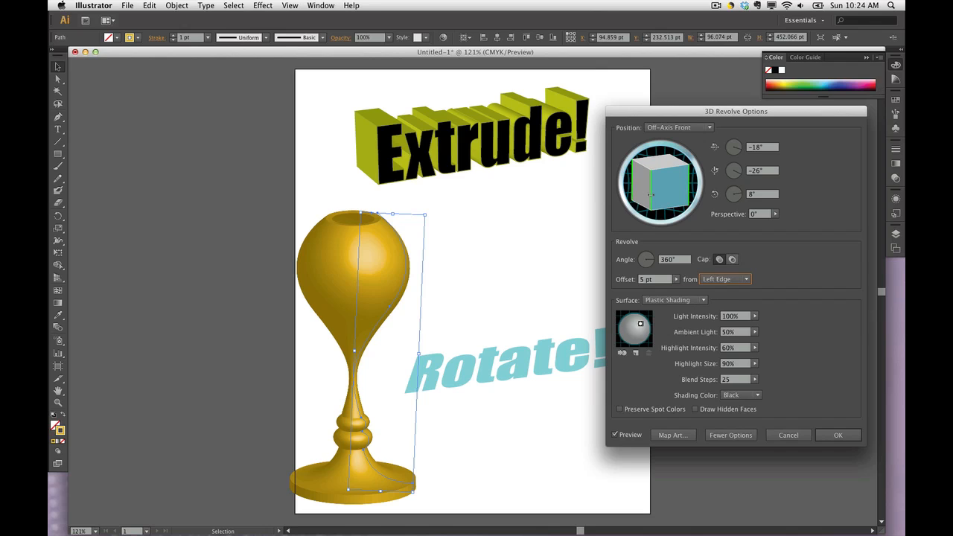
Rotate the revolved shape freely to a custom rotation of about -13°, 12° and -2°
left_click_drag(650, 195, 681, 173)
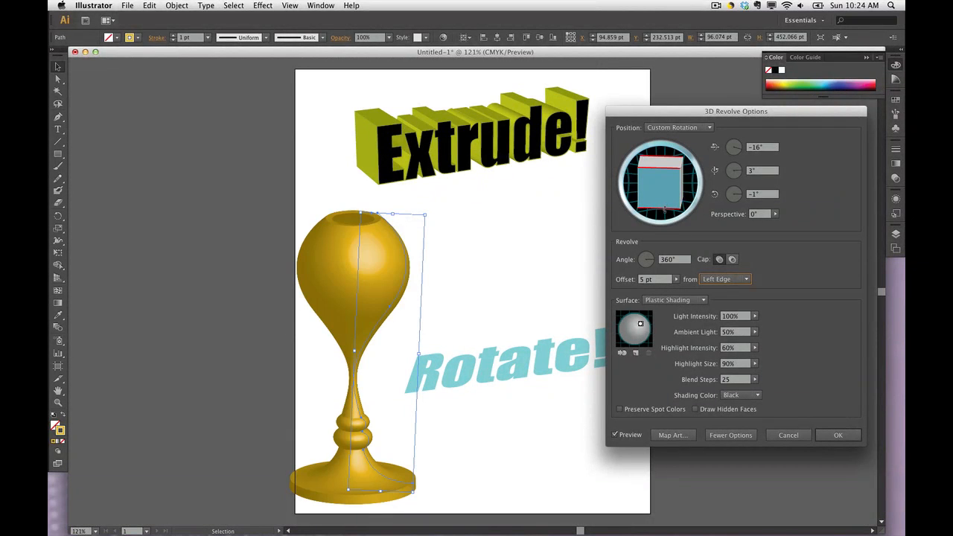
left_click_drag(665, 210, 651, 196)
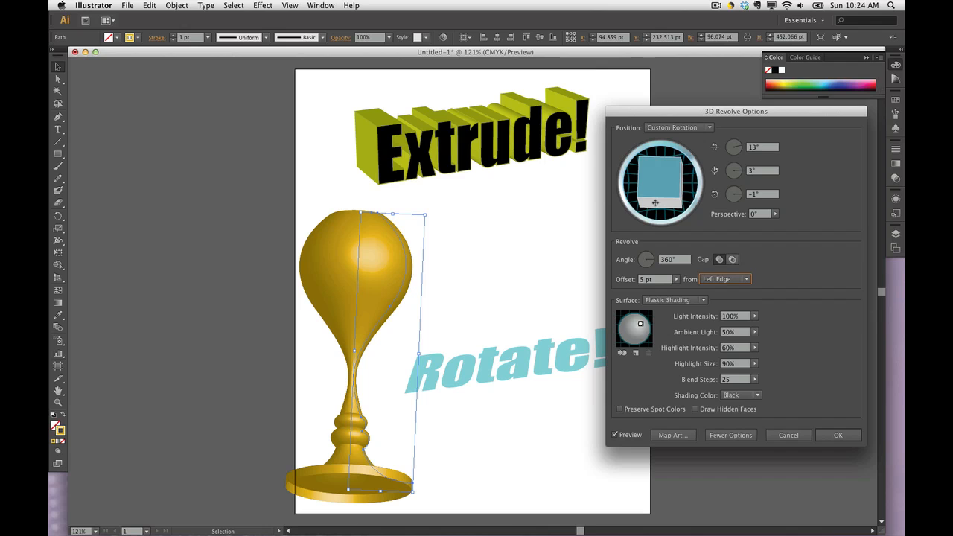
mouse_move(668, 191)
left_mouse_down()
mouse_move(662, 176)
mouse_move(656, 185)
left_mouse_up()
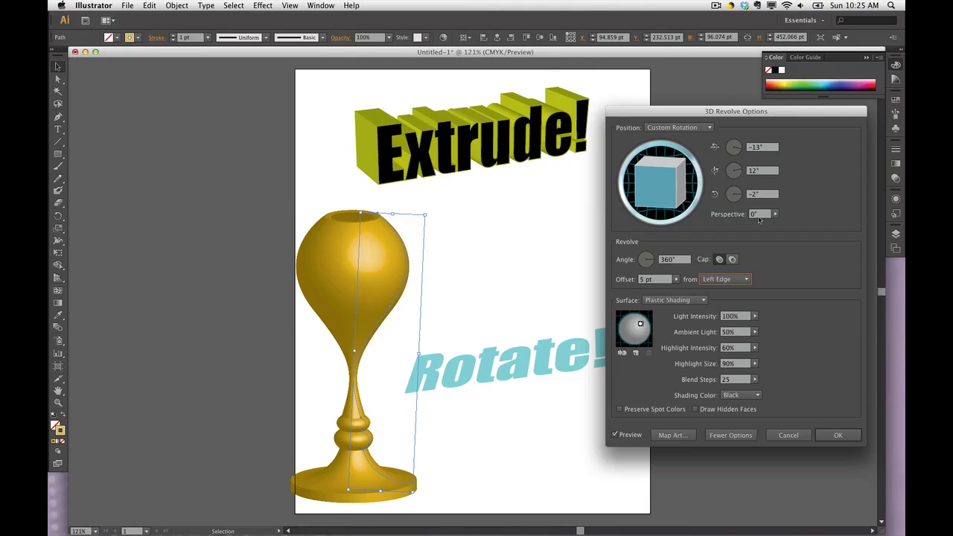
Set the perspective of the revolved shape to 30°
left_click(722, 215)
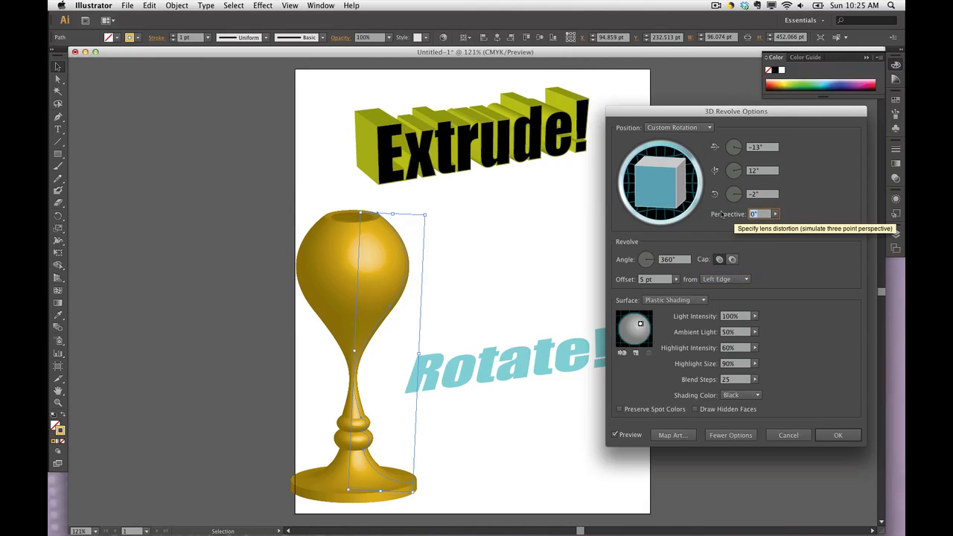
type("30")
key("Tab")
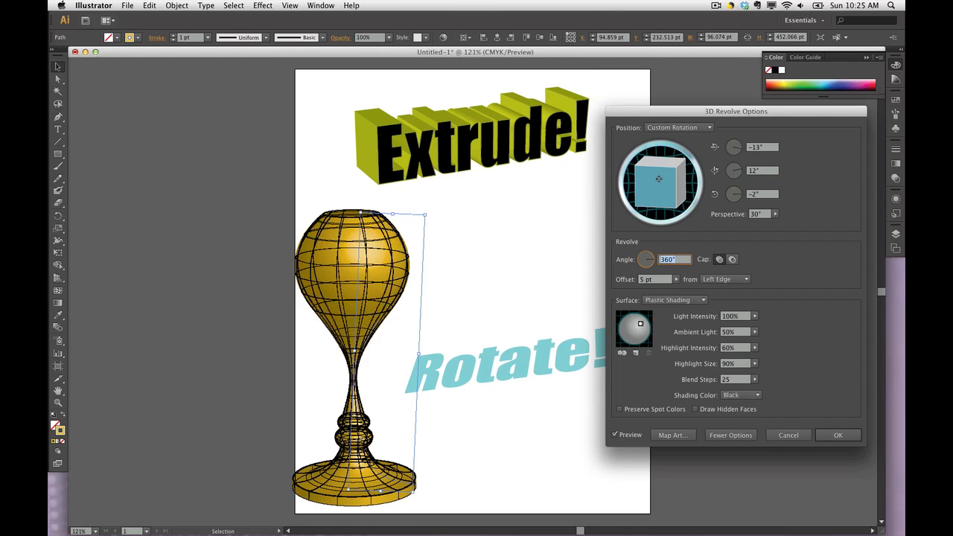
Tilt the revolved shape to a custom rotation of about -25°, 12° and -2°, and apply the Revolve effect
left_click_drag(657, 164, 653, 170)
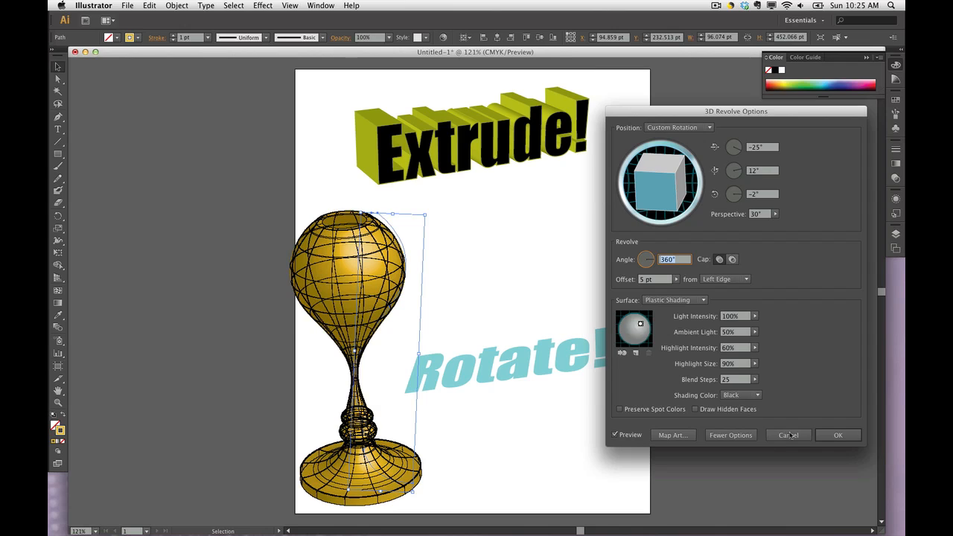
left_click(835, 435)
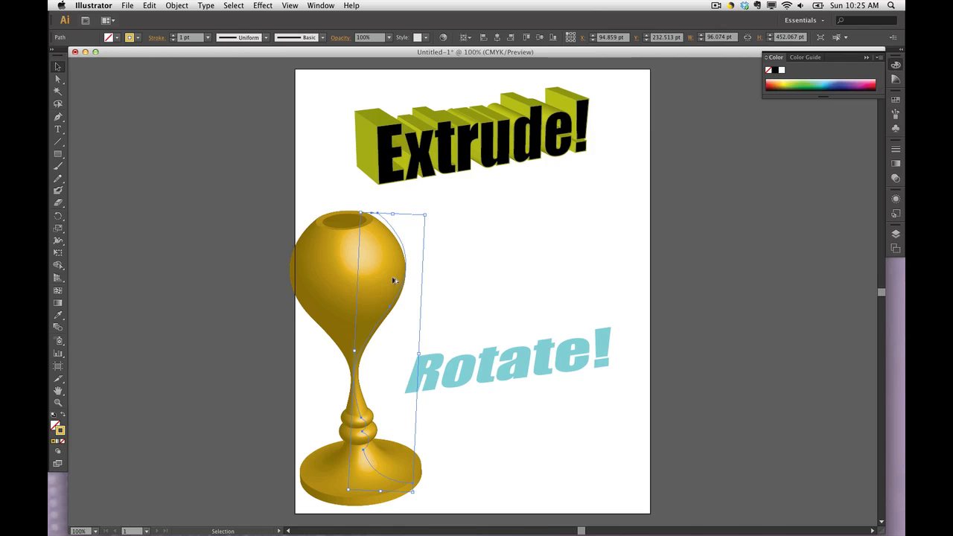
Add the point text "cool!" in the empty area between the goblet and the artboard's right edge, above "Rotate!"
scroll(395, 281, "down", 1)
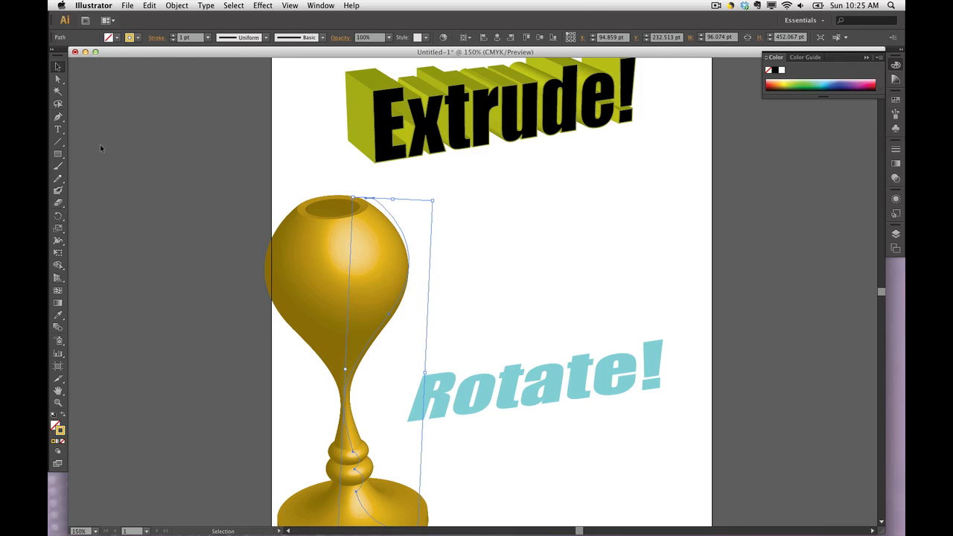
left_click(58, 131)
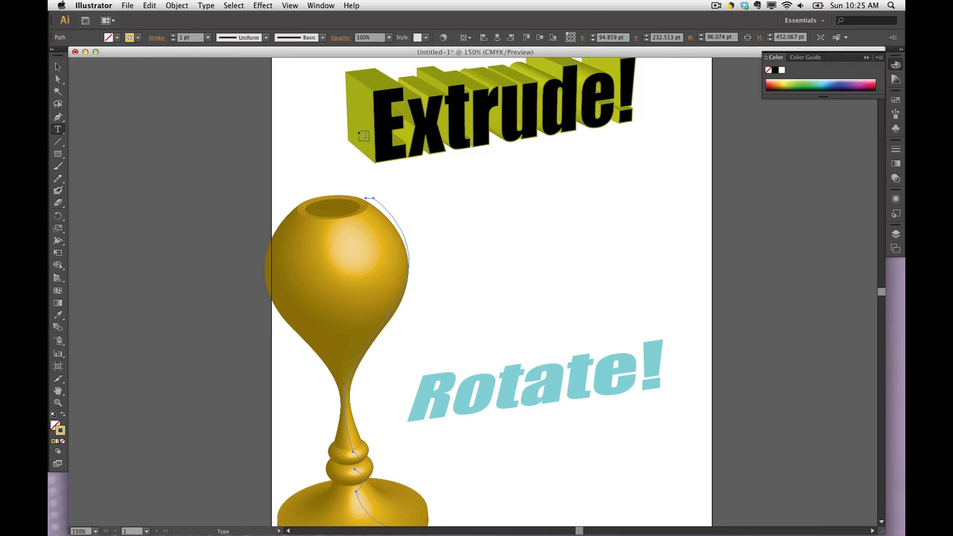
left_click(561, 243)
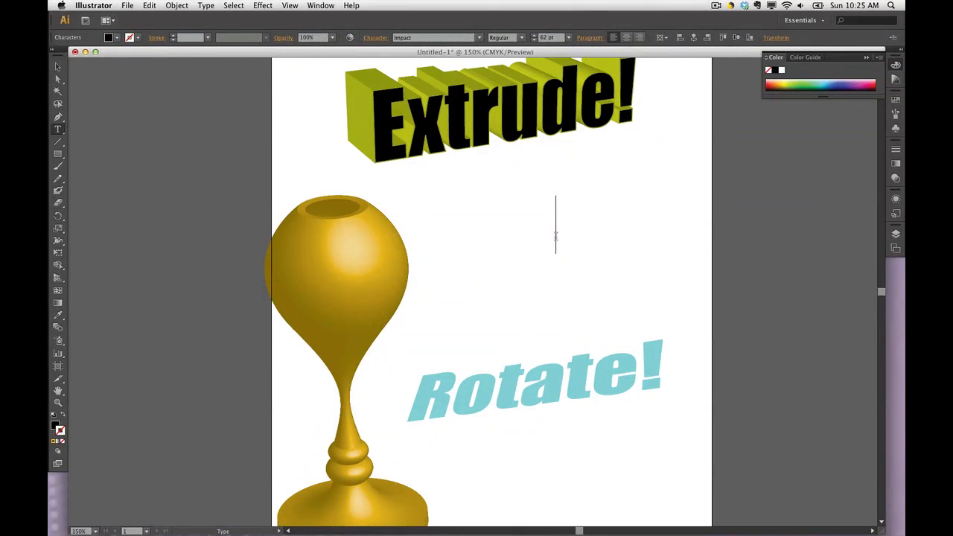
type("cool!")
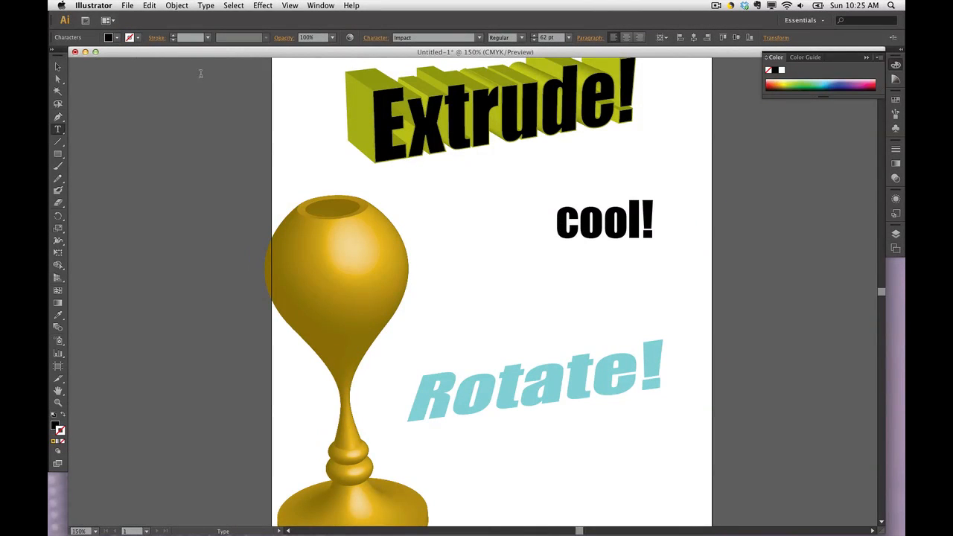
left_click(57, 67)
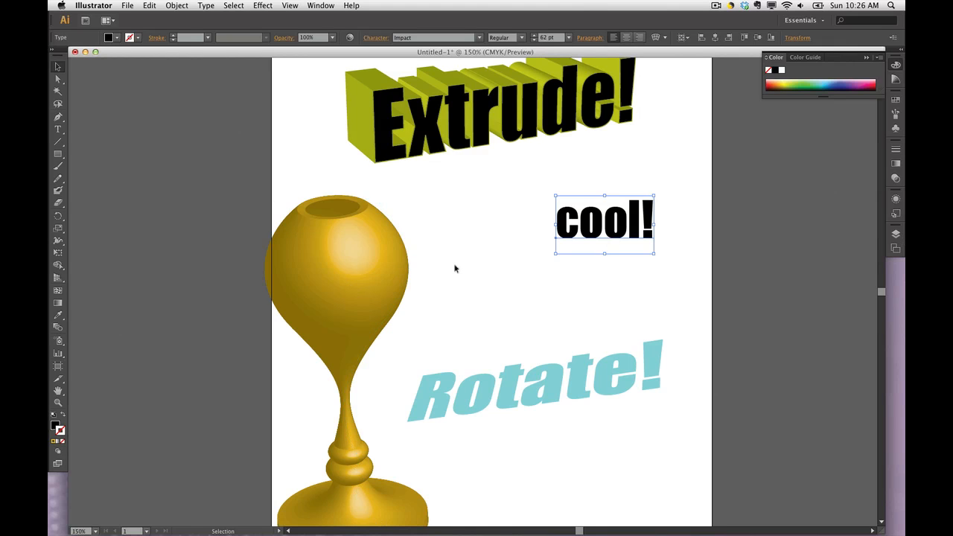
Save the "cool!" text as a Movie Clip symbol named New Symbol
left_click(897, 129)
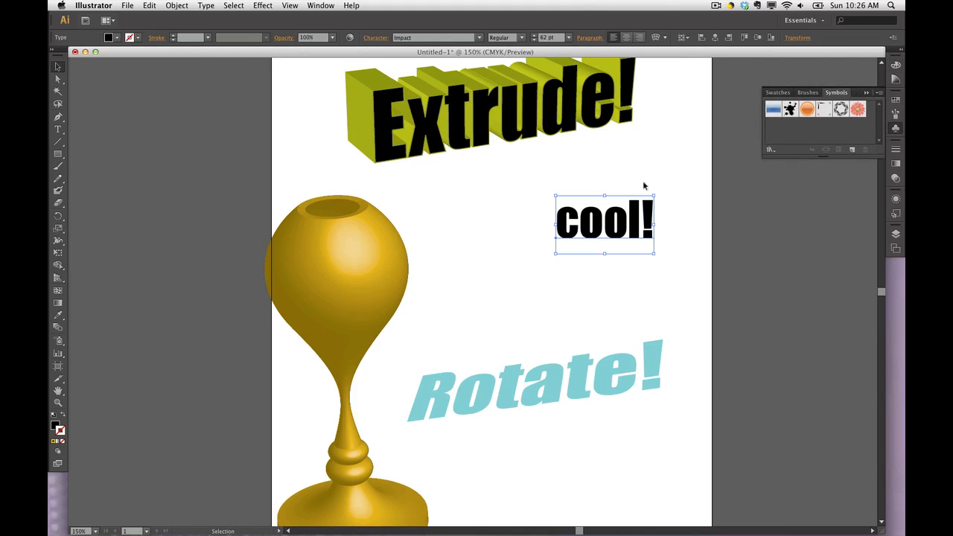
left_click_drag(596, 216, 780, 129)
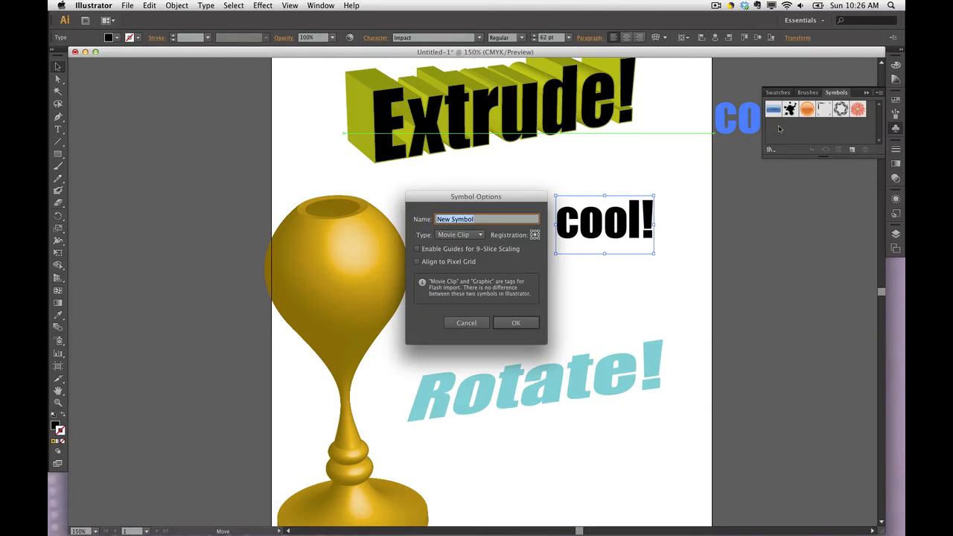
left_click(516, 323)
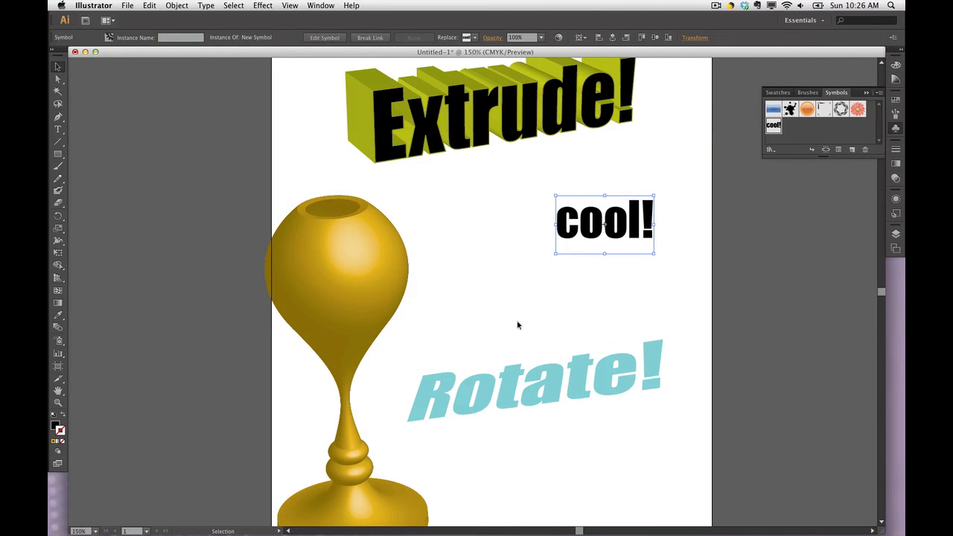
Reopen the goblet's applied 3D Revolve effect for editing, with preview on
left_click(406, 288)
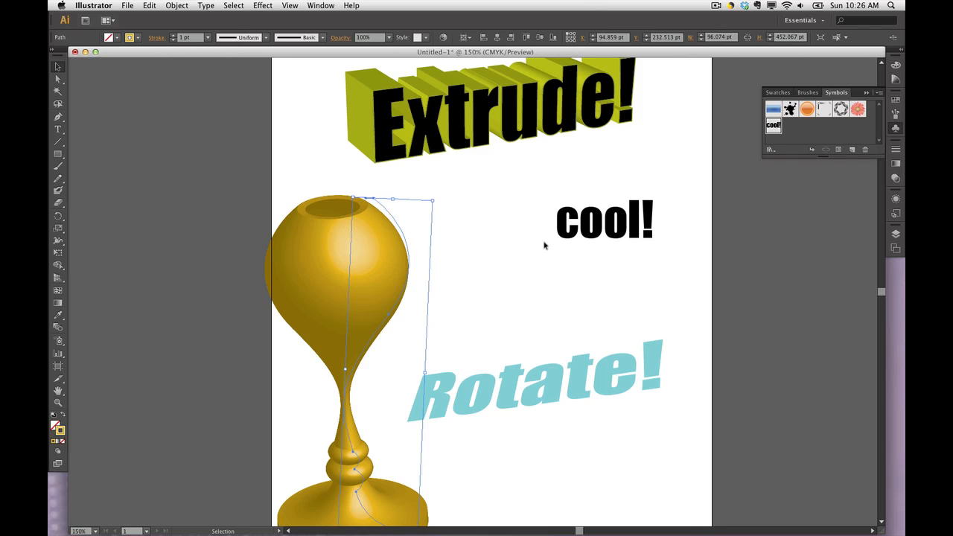
left_click(897, 199)
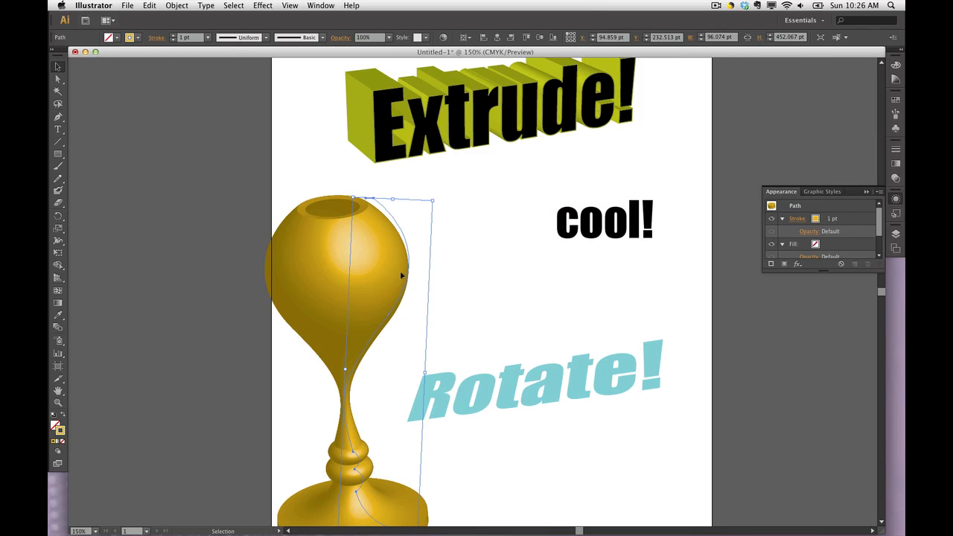
scroll(855, 240, "down", 3)
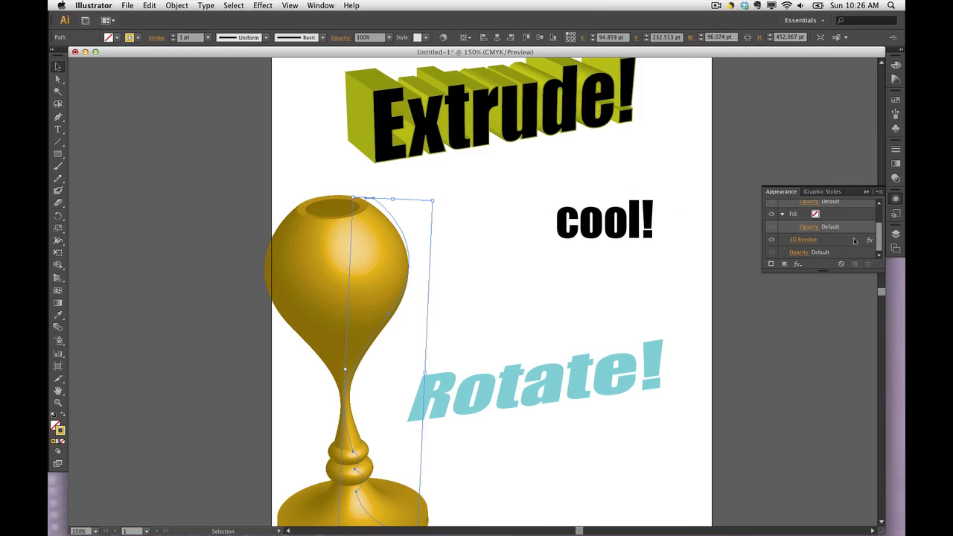
left_click(798, 241)
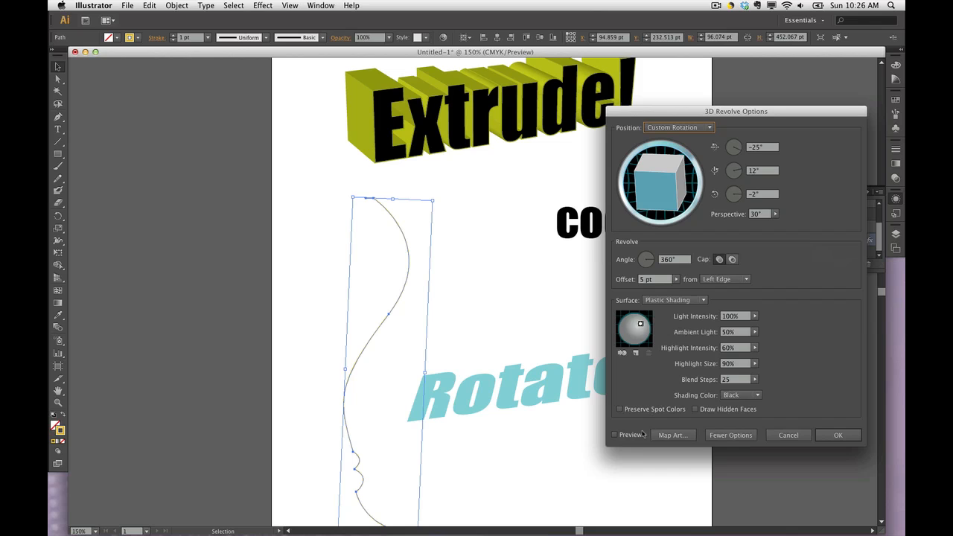
left_click(615, 438)
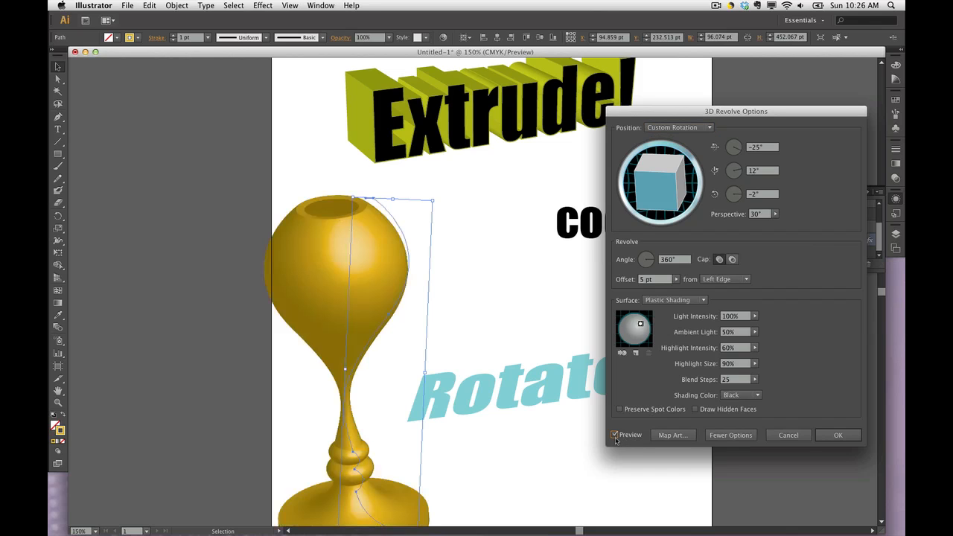
Map the "cool!" artwork (New Symbol) onto the goblet's outer bowl, surface 12 of 12
left_click(673, 436)
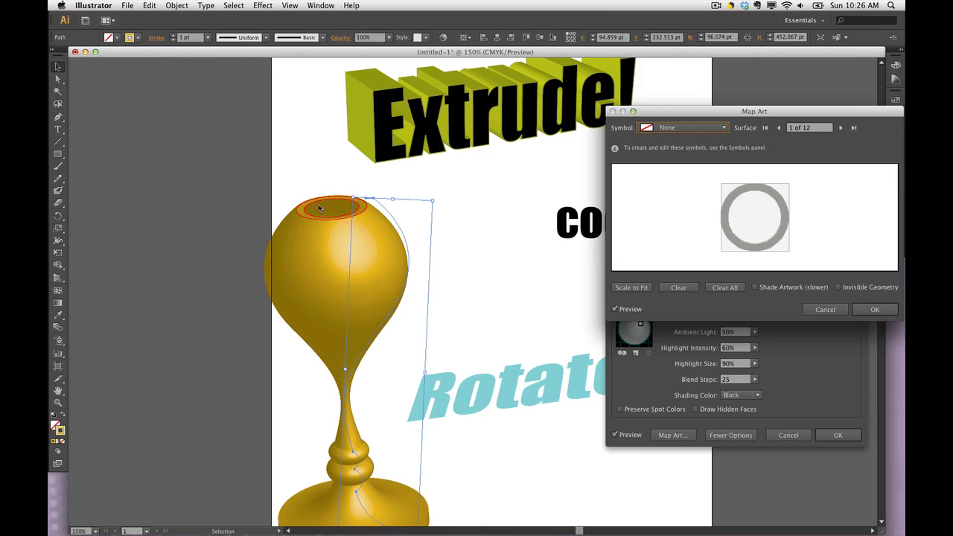
left_click(841, 128)
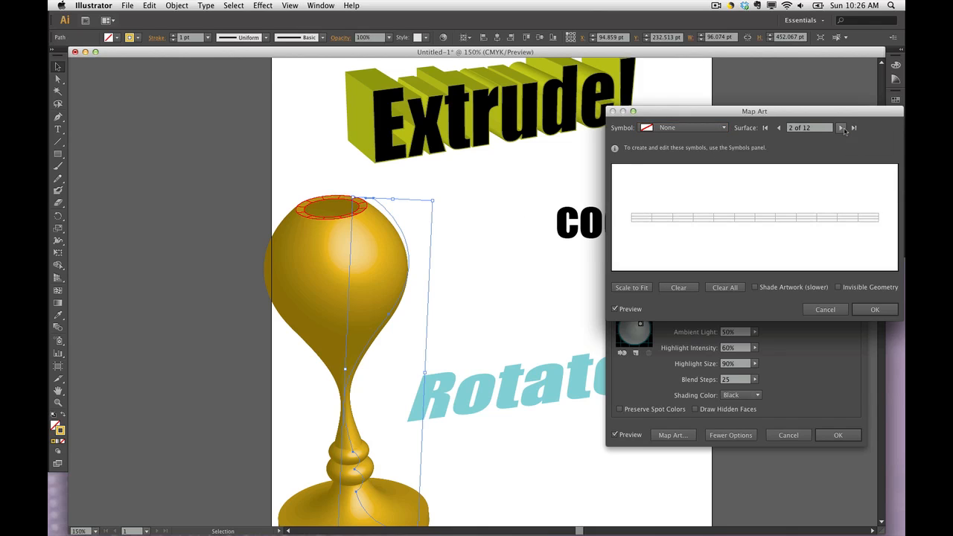
left_click(841, 128)
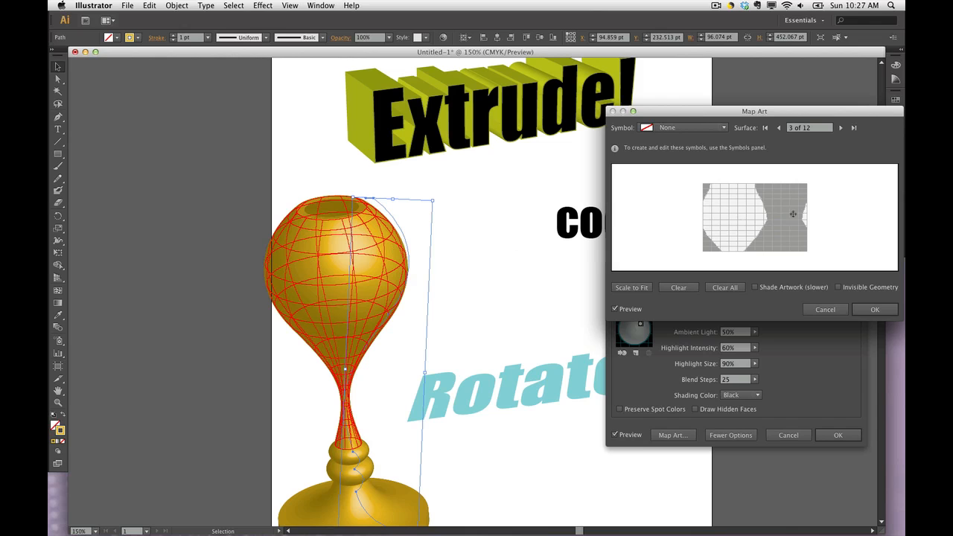
left_click(841, 129)
left_click(840, 128)
left_click(841, 128)
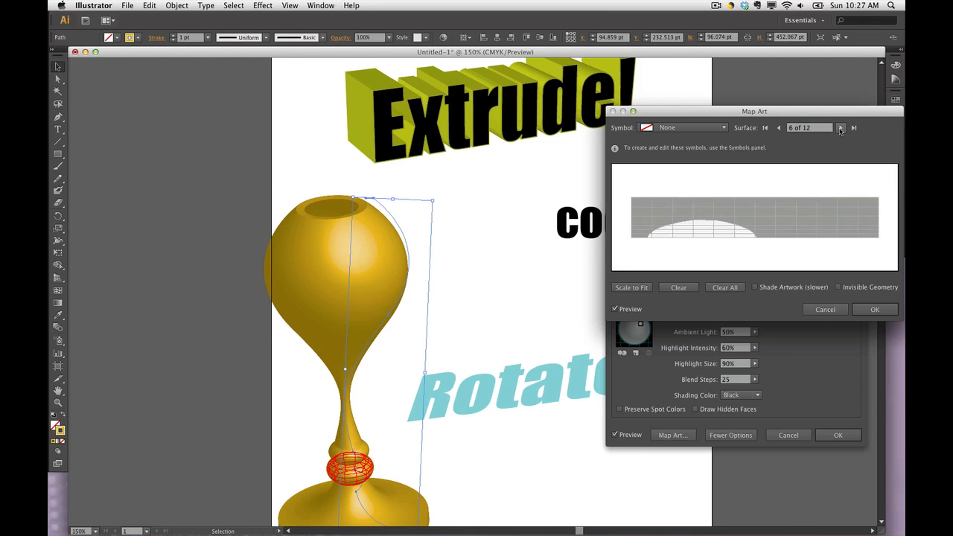
left_click(841, 128)
left_click(840, 128)
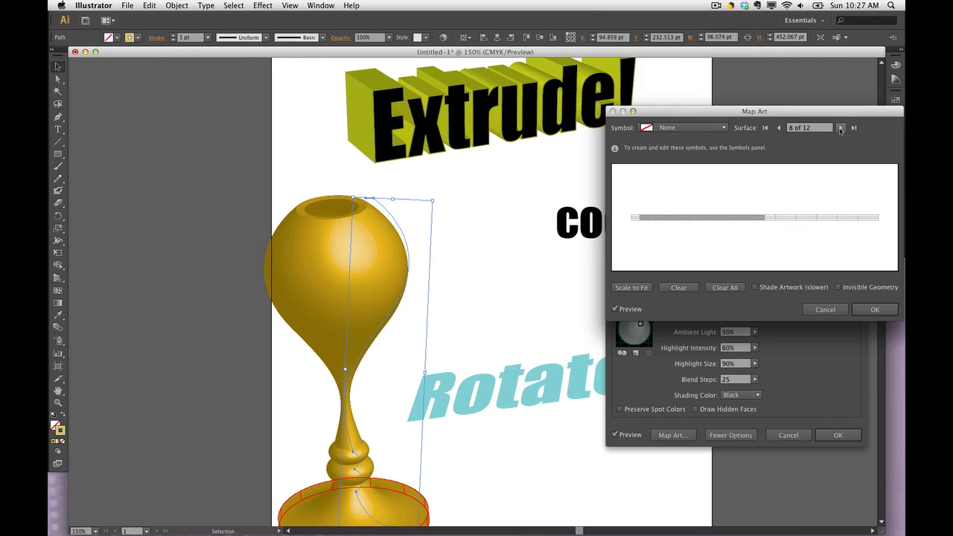
left_click(840, 128)
left_click(841, 128)
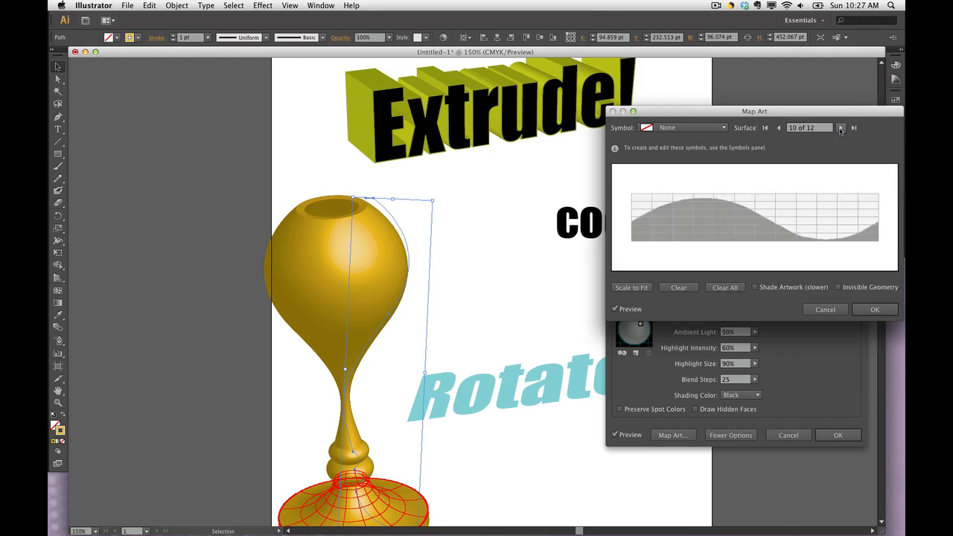
left_click(840, 128)
left_click(840, 128)
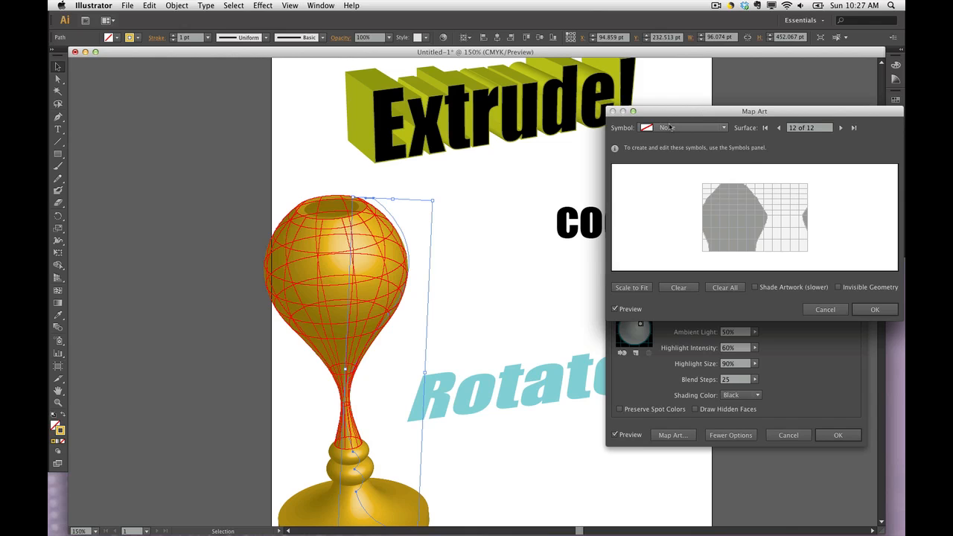
left_click(670, 128)
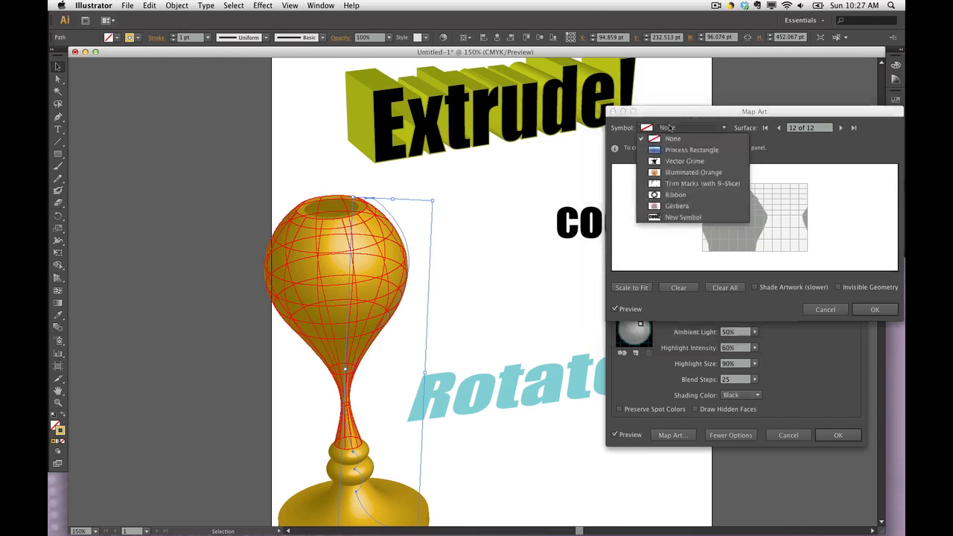
left_click(672, 220)
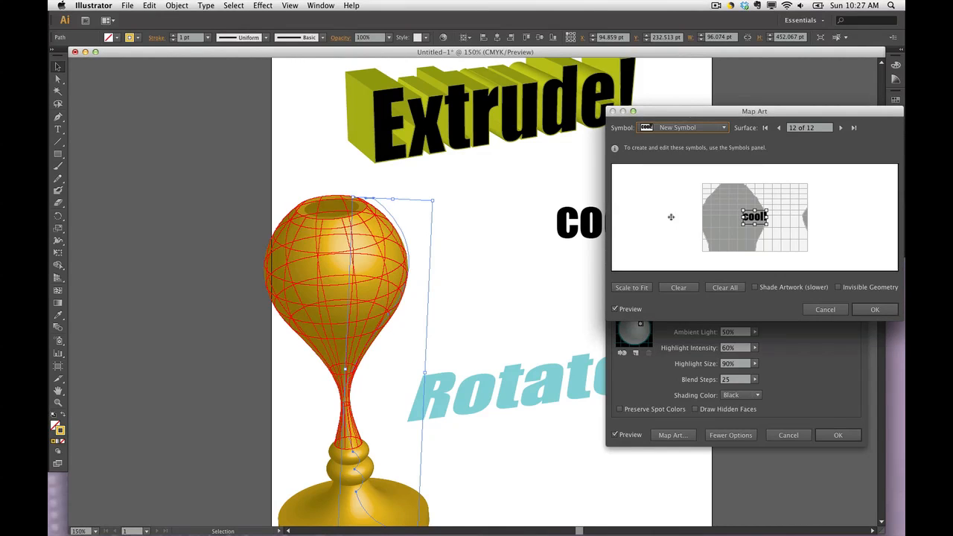
Move the mapped "cool!" symbol into the visible surface area so it sits on the front of the bowl
left_click_drag(755, 216, 781, 216)
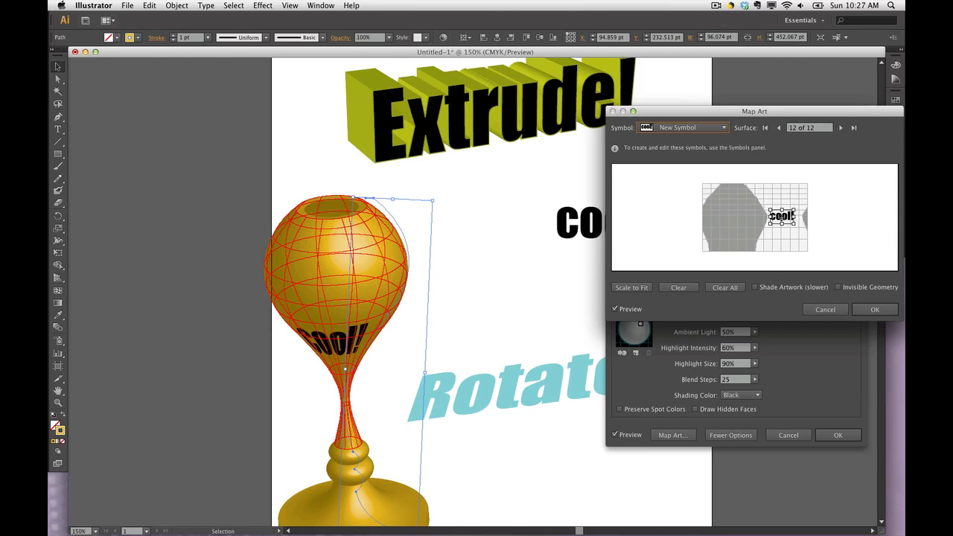
left_click_drag(781, 216, 791, 199)
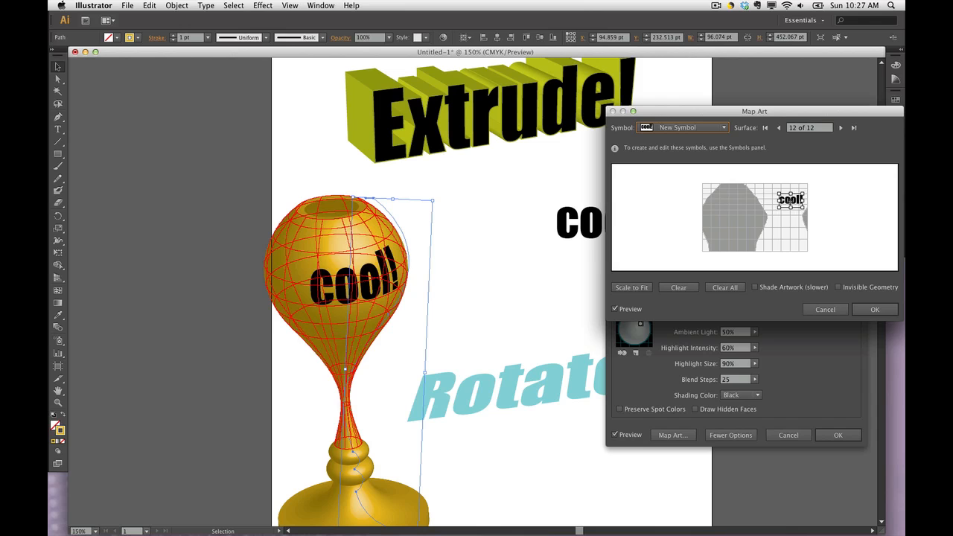
left_click_drag(790, 202, 791, 198)
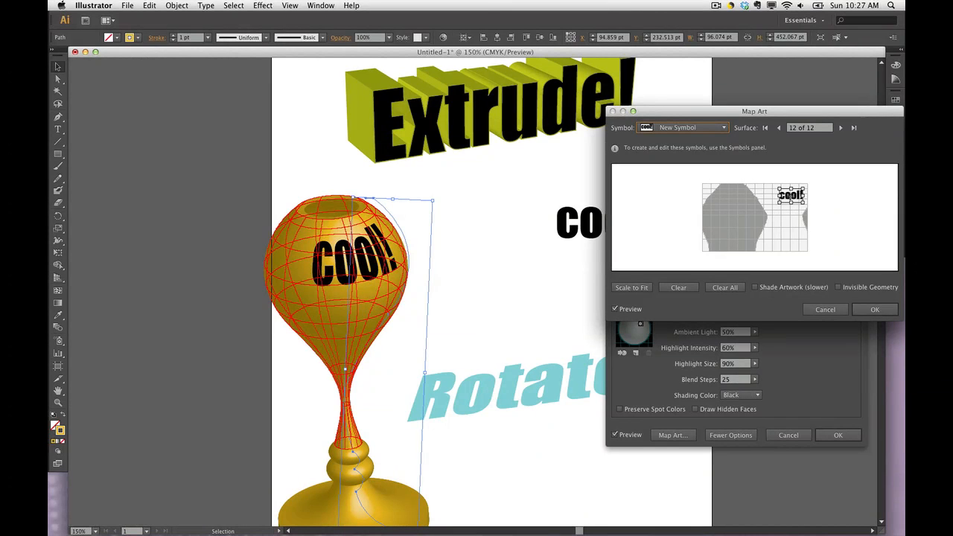
left_click_drag(791, 195, 790, 201)
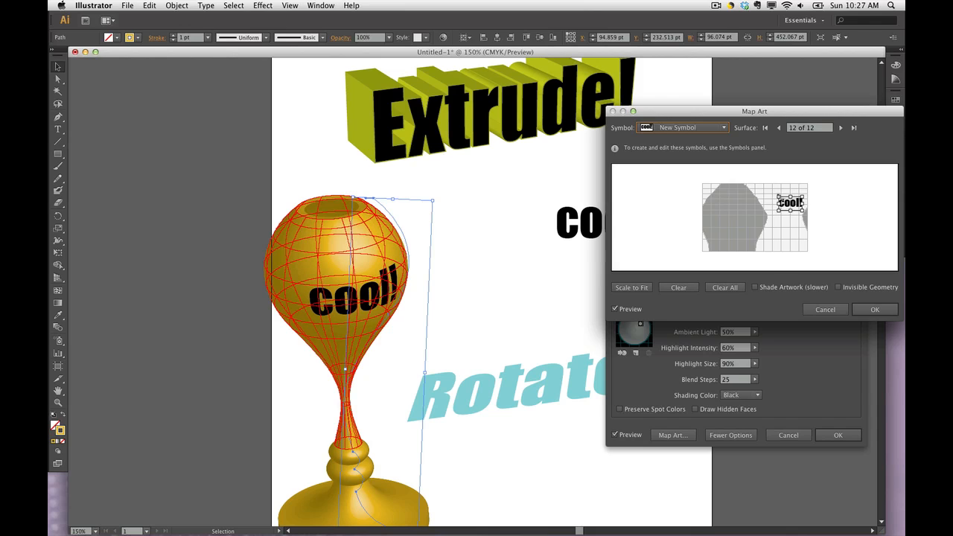
Enlarge the mapped "cool!" symbol slightly and accept the art mapping
left_click_drag(778, 197, 770, 191)
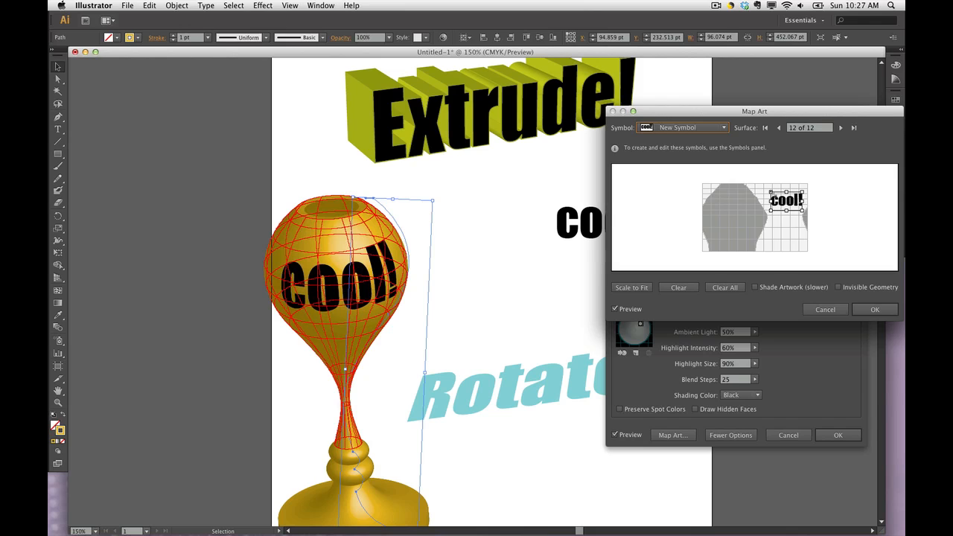
left_click_drag(770, 191, 772, 192)
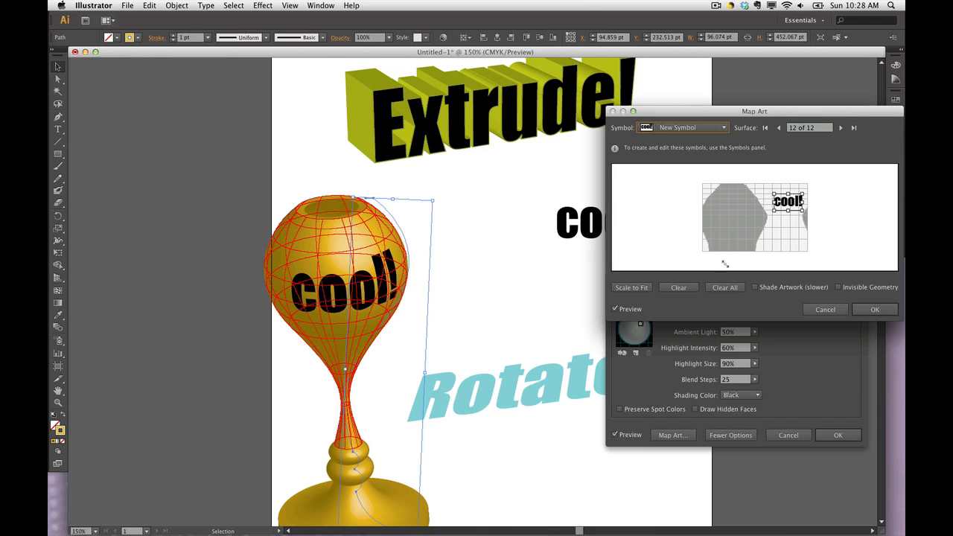
left_click(890, 312)
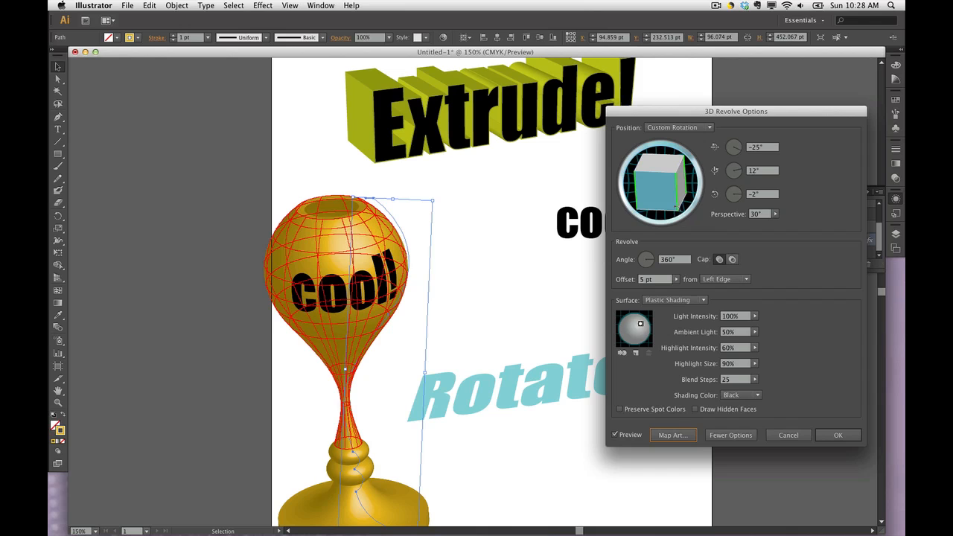
Rotate the goblet to about -29°, 44° and -22°, apply the Revolve changes and deselect it
left_click_drag(676, 207, 669, 199)
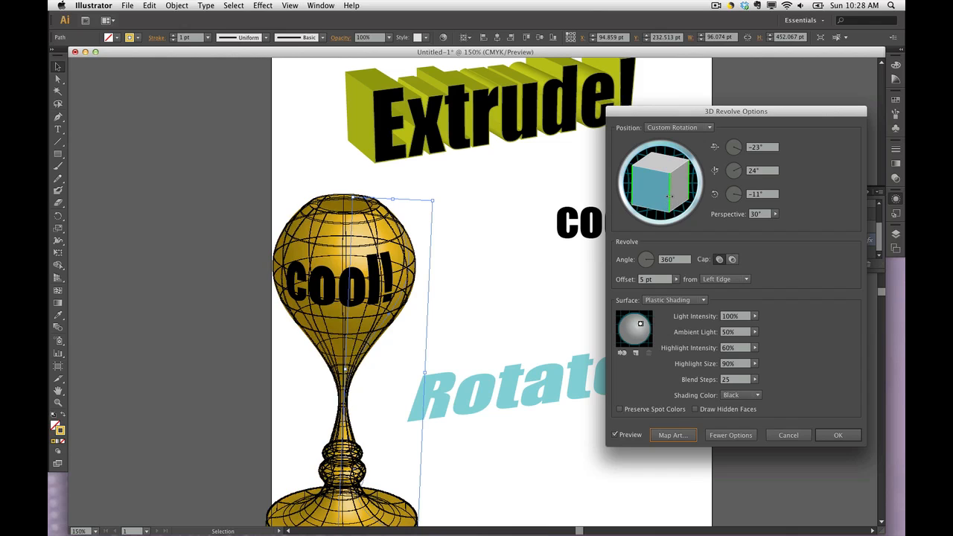
left_click_drag(670, 196, 658, 196)
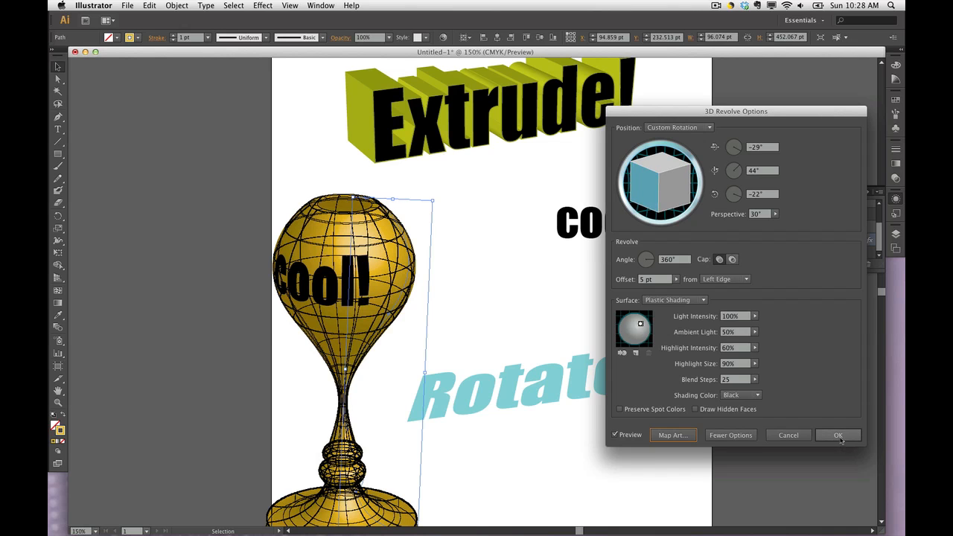
left_click(837, 436)
left_click(680, 287)
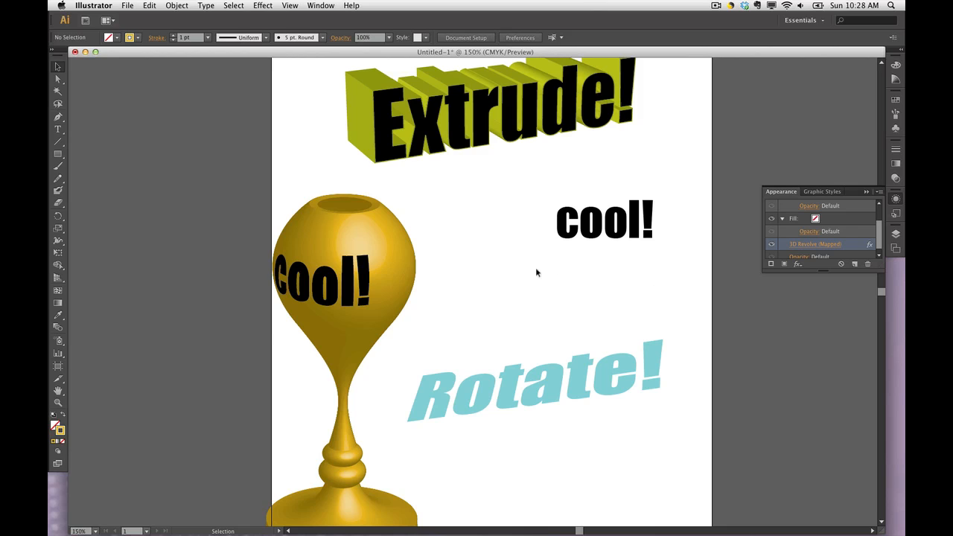
Select the goblet, inspect its original path in Outline view and return to Preview
left_click(400, 269)
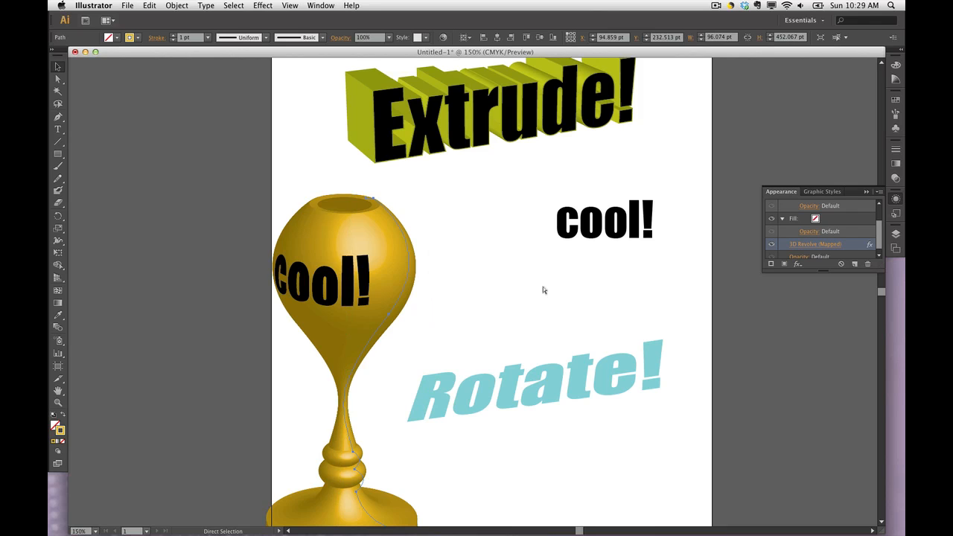
key("super+y")
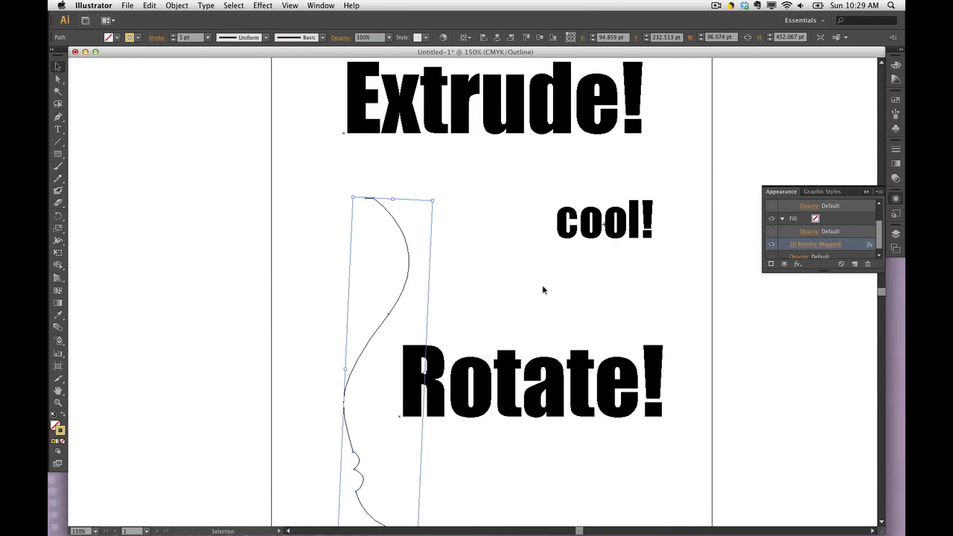
key("super+y")
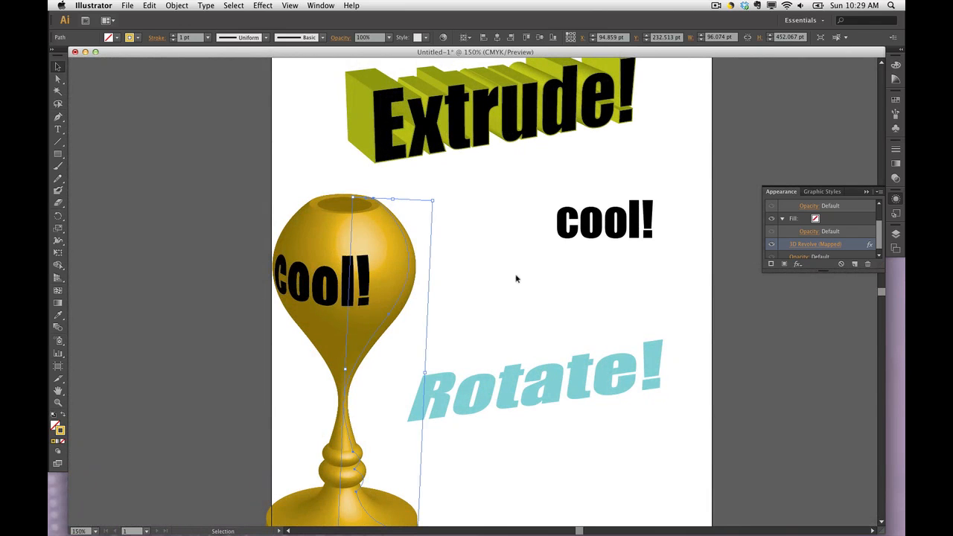
Expand the goblet's appearance, deselect it, and check the expanded artwork in Outline view before returning to Preview
left_click(177, 6)
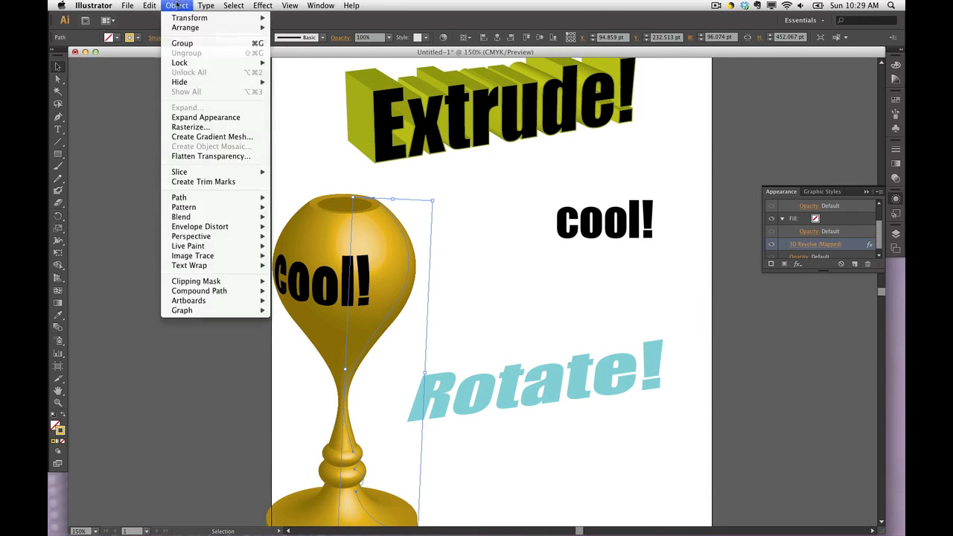
left_click(200, 118)
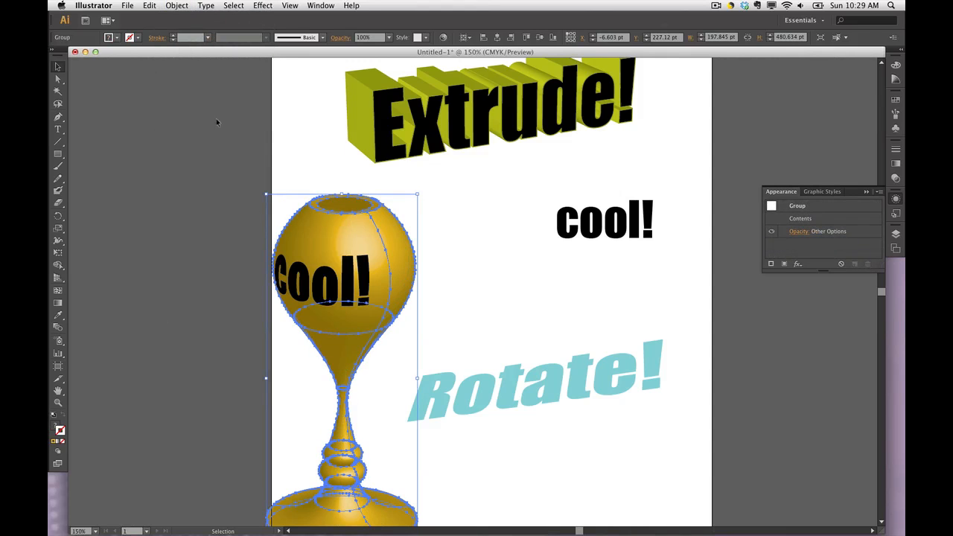
left_click(488, 225)
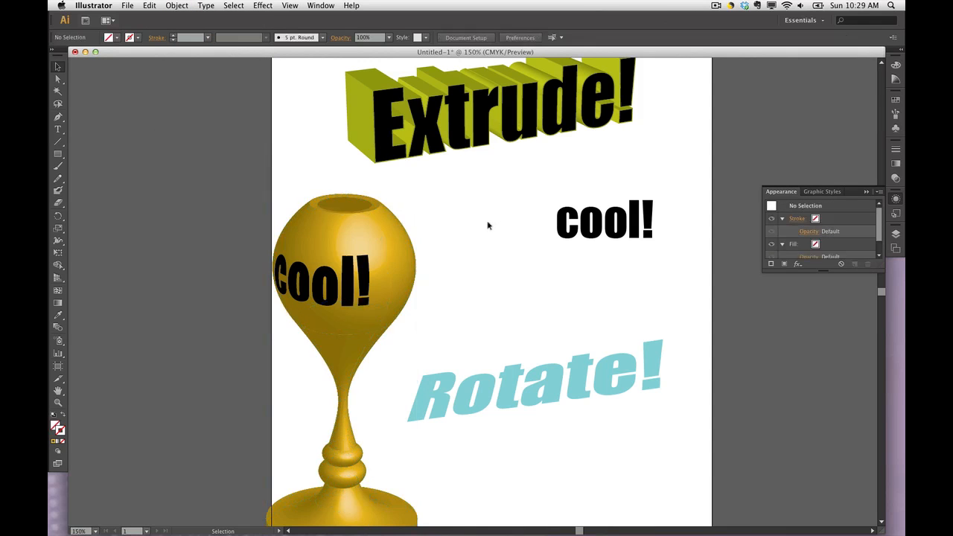
key("super+y")
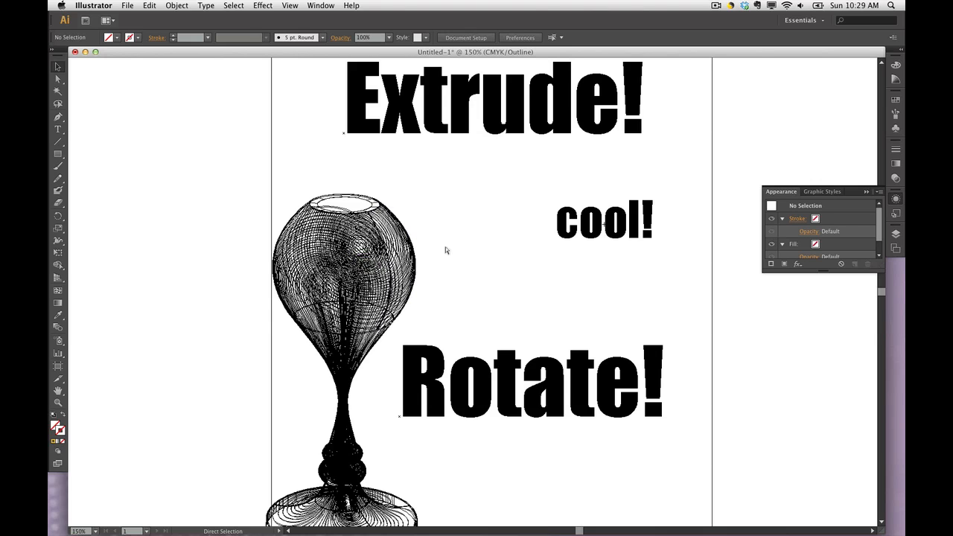
key("super+y")
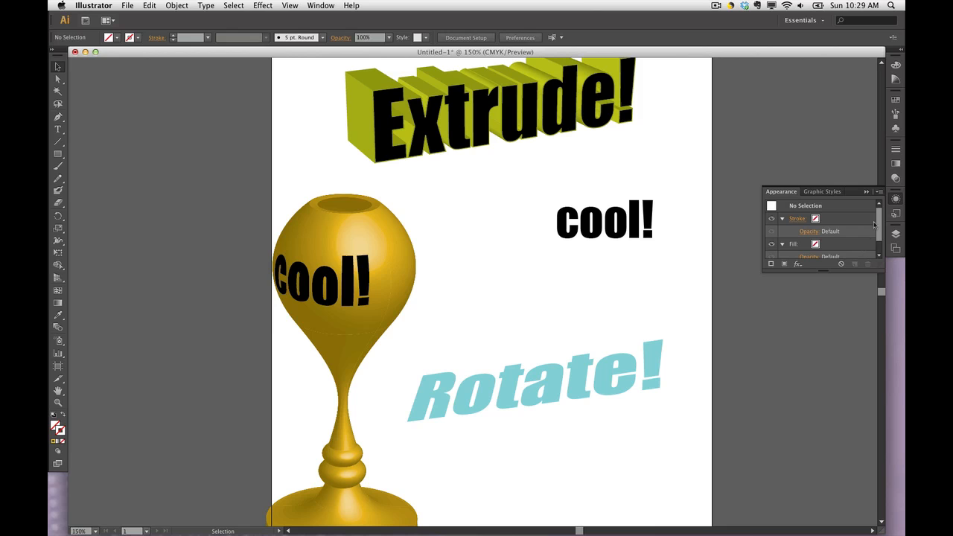
Select the "Rotate!" text to examine the live effect listed in its appearance attributes
mouse_move(879, 226)
left_mouse_down()
mouse_move(880, 245)
mouse_move(887, 223)
mouse_move(884, 241)
left_mouse_up()
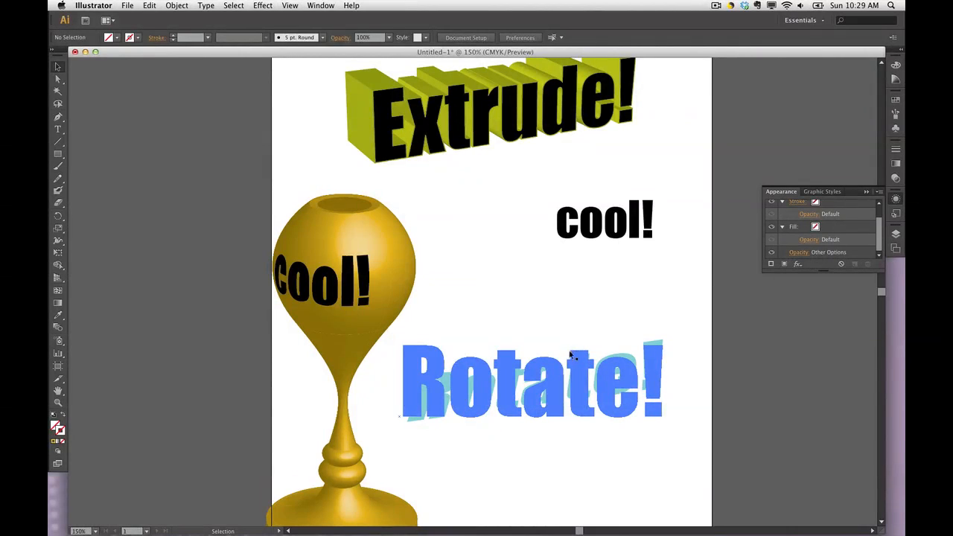
left_click(571, 375)
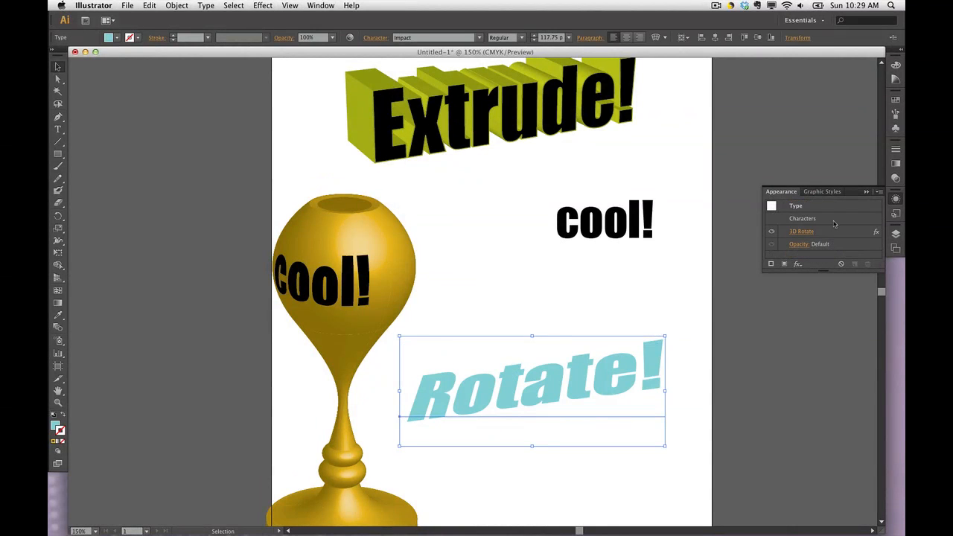